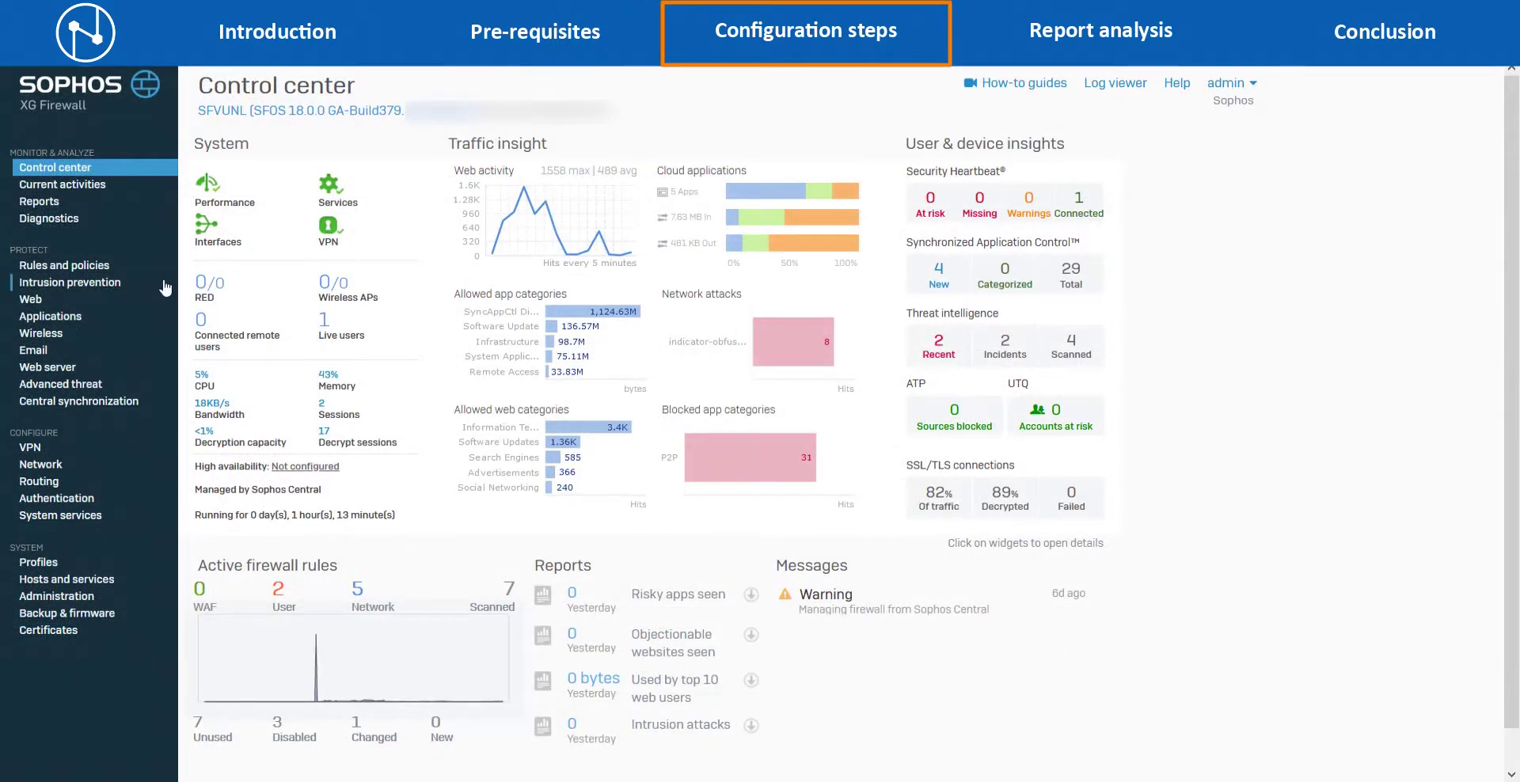
# Start a new IPv4 firewall rule under Rules and policies and name it Allow_internet_access.
pyautogui.click(101, 267)
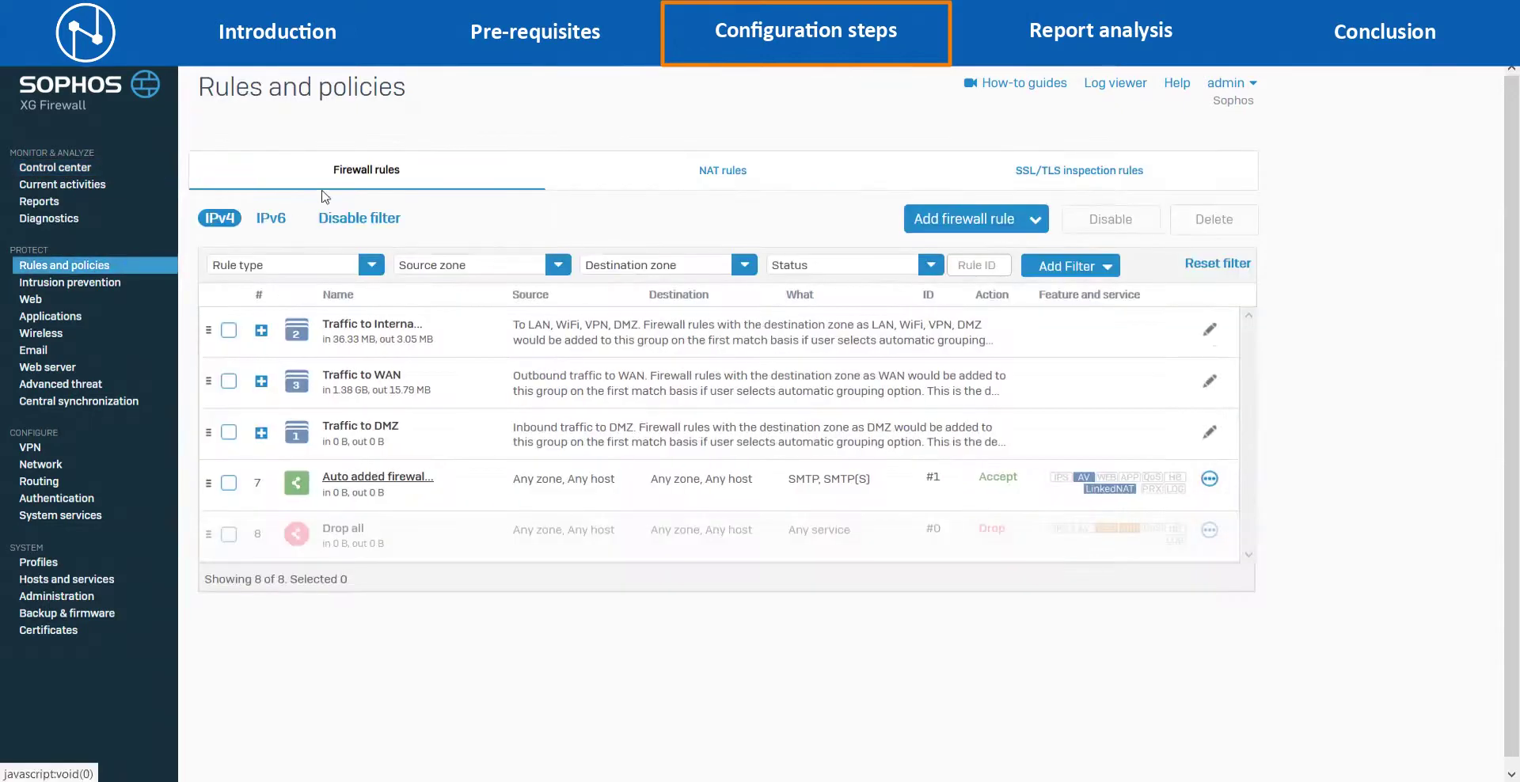
pyautogui.click(1007, 229)
pyautogui.click(893, 271)
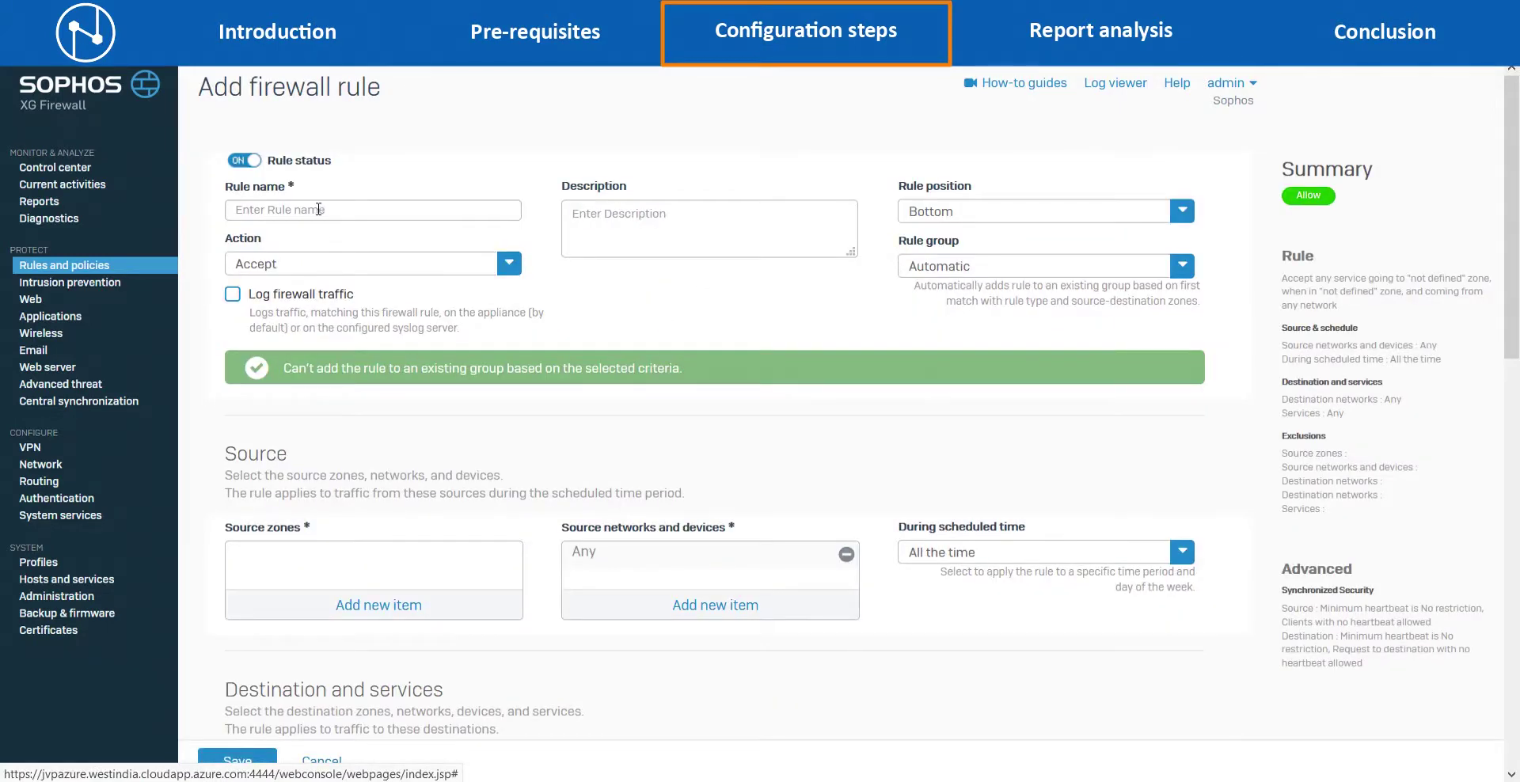
pyautogui.click(318, 209)
pyautogui.write('Allow_int')
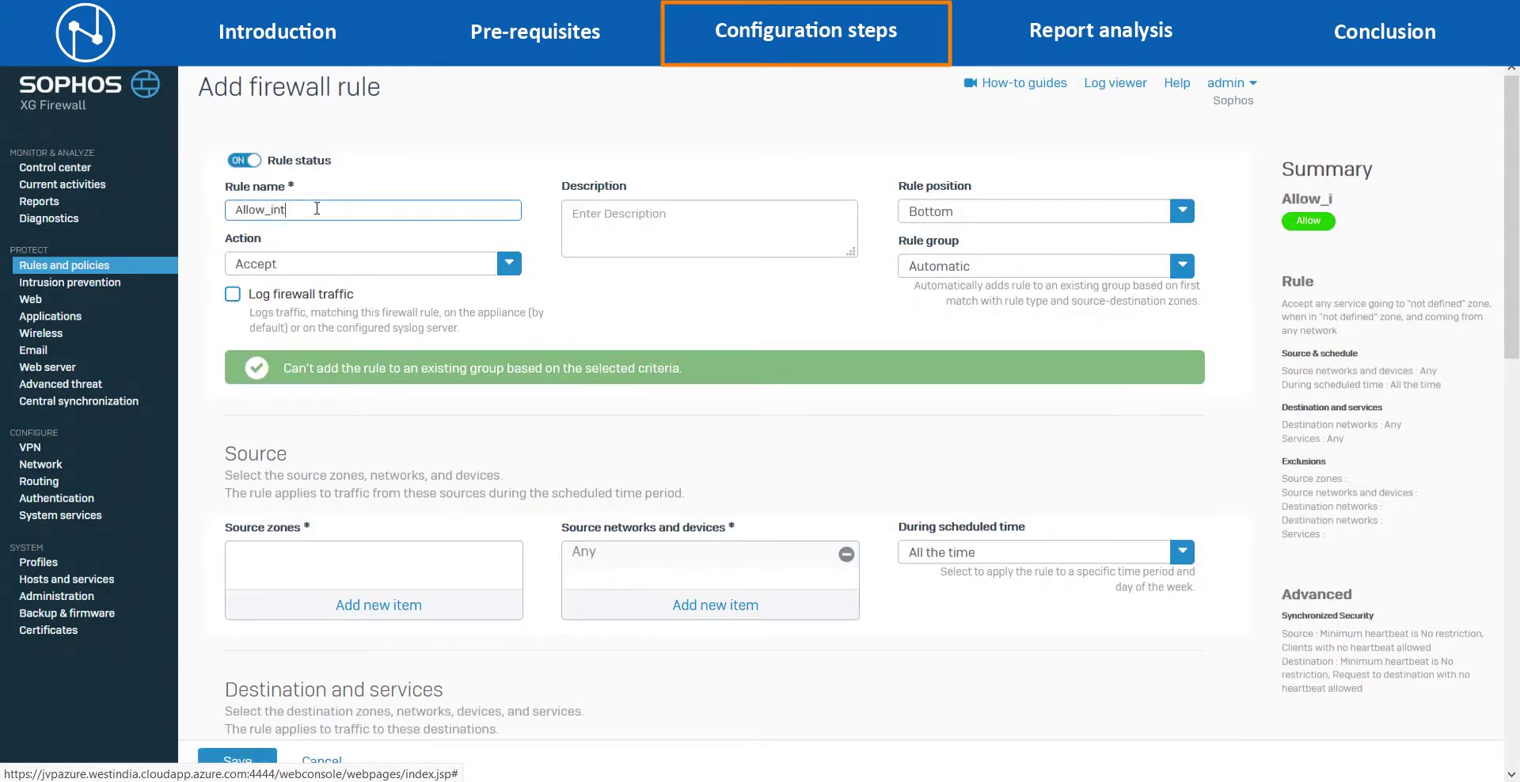
pyautogui.write('ernet_access')
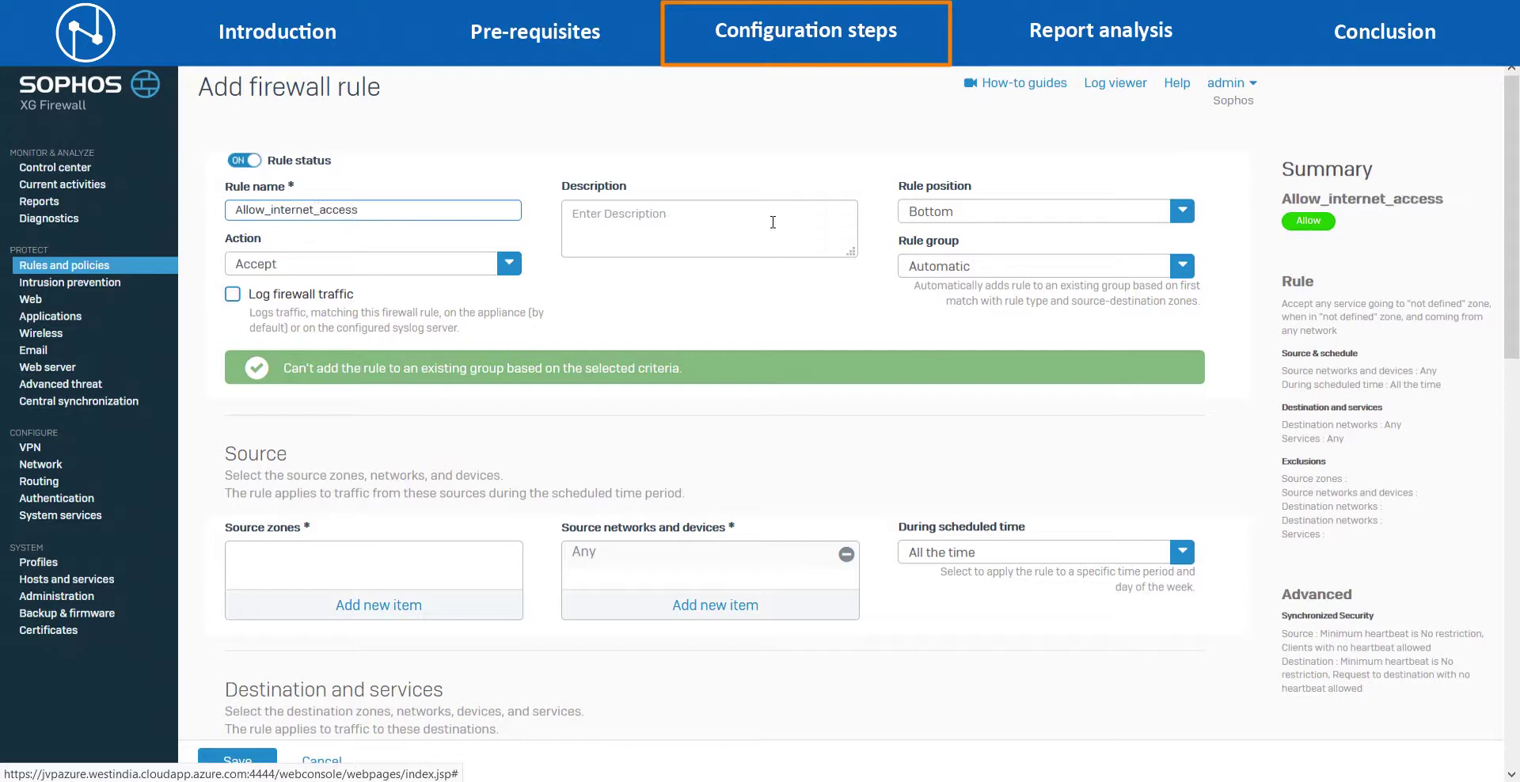
# Set the rule position to Top and the rule group to None, and enable logging of firewall traffic.
pyautogui.click(942, 222)
pyautogui.click(936, 245)
pyautogui.click(939, 269)
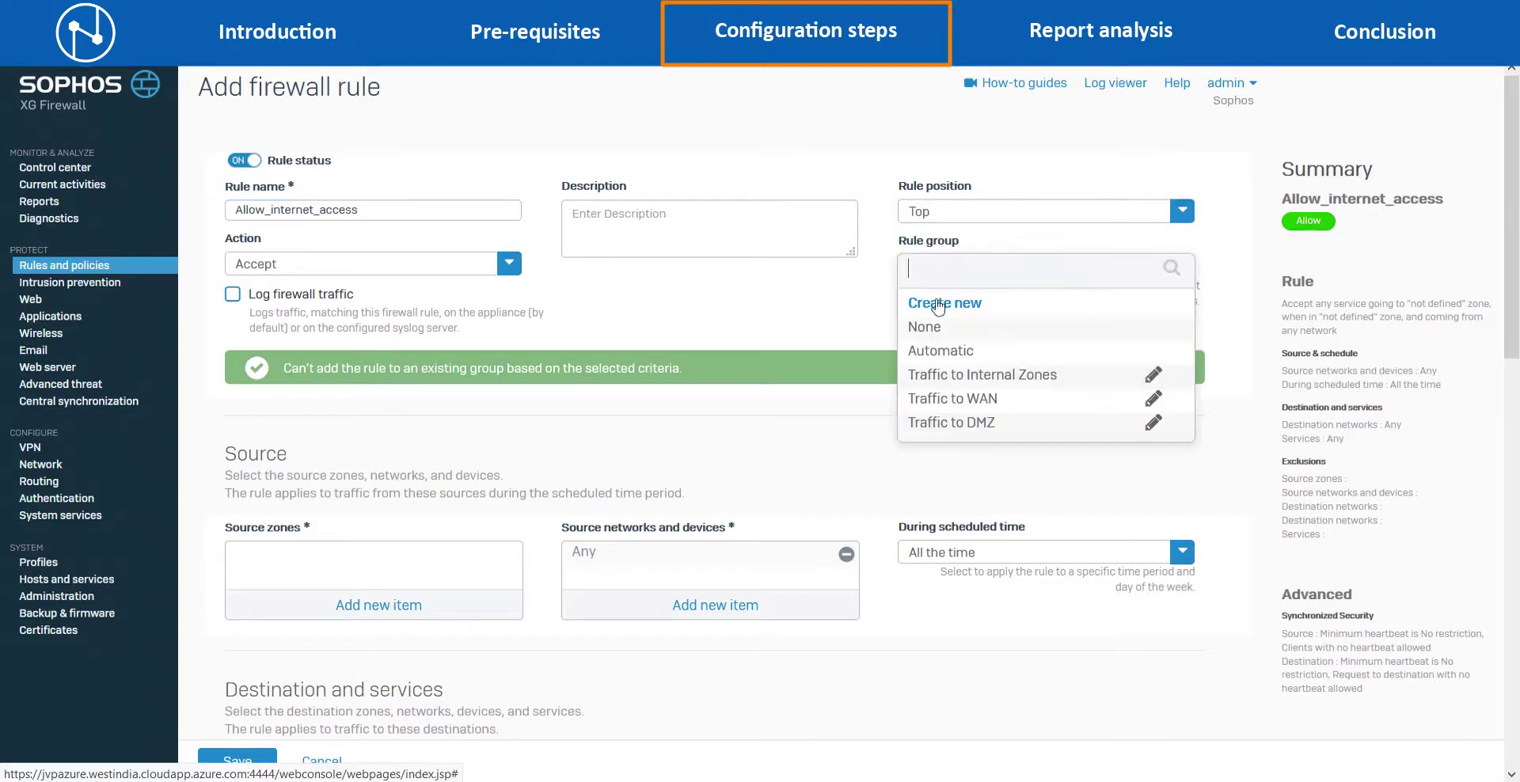
pyautogui.click(933, 323)
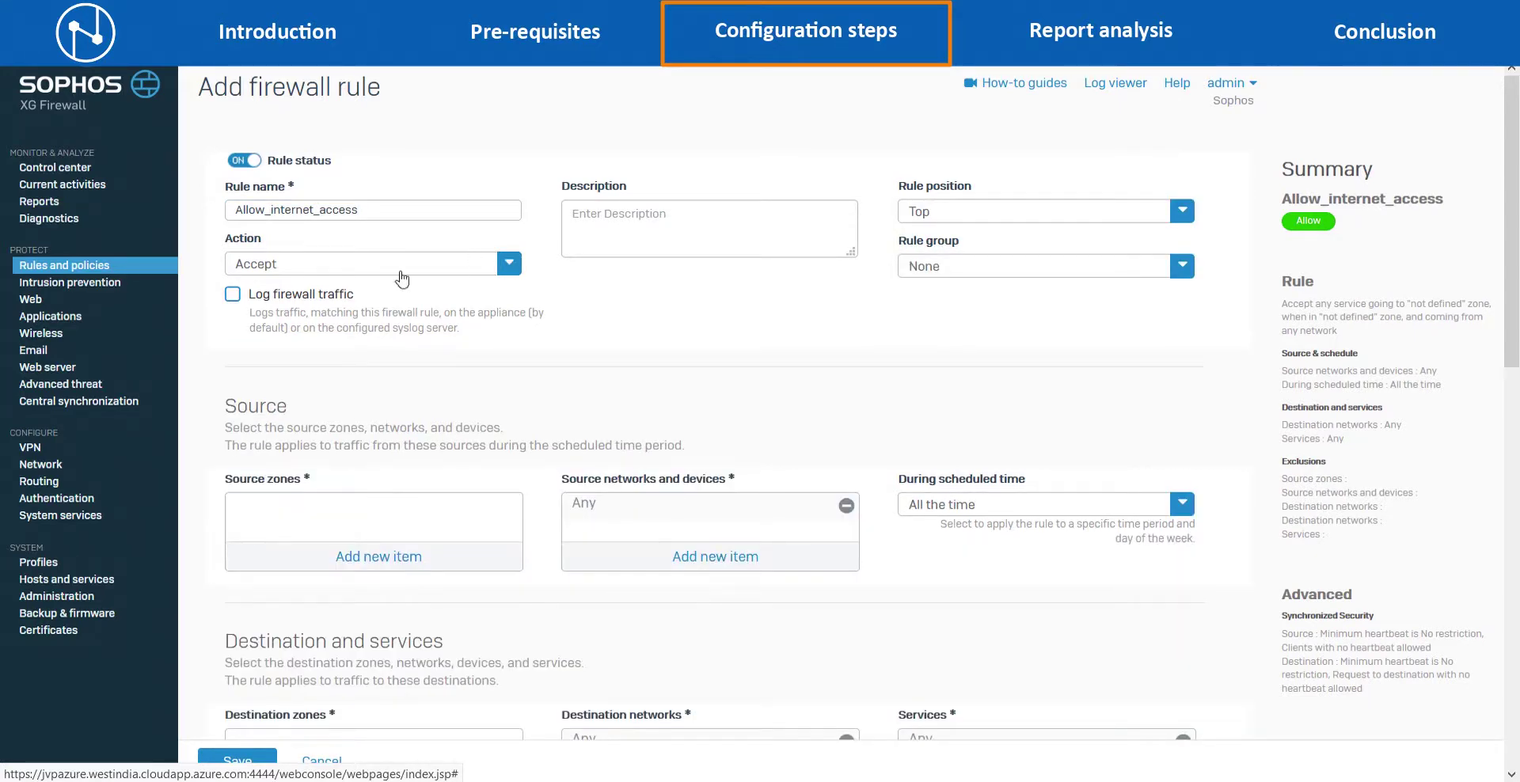
pyautogui.click(232, 296)
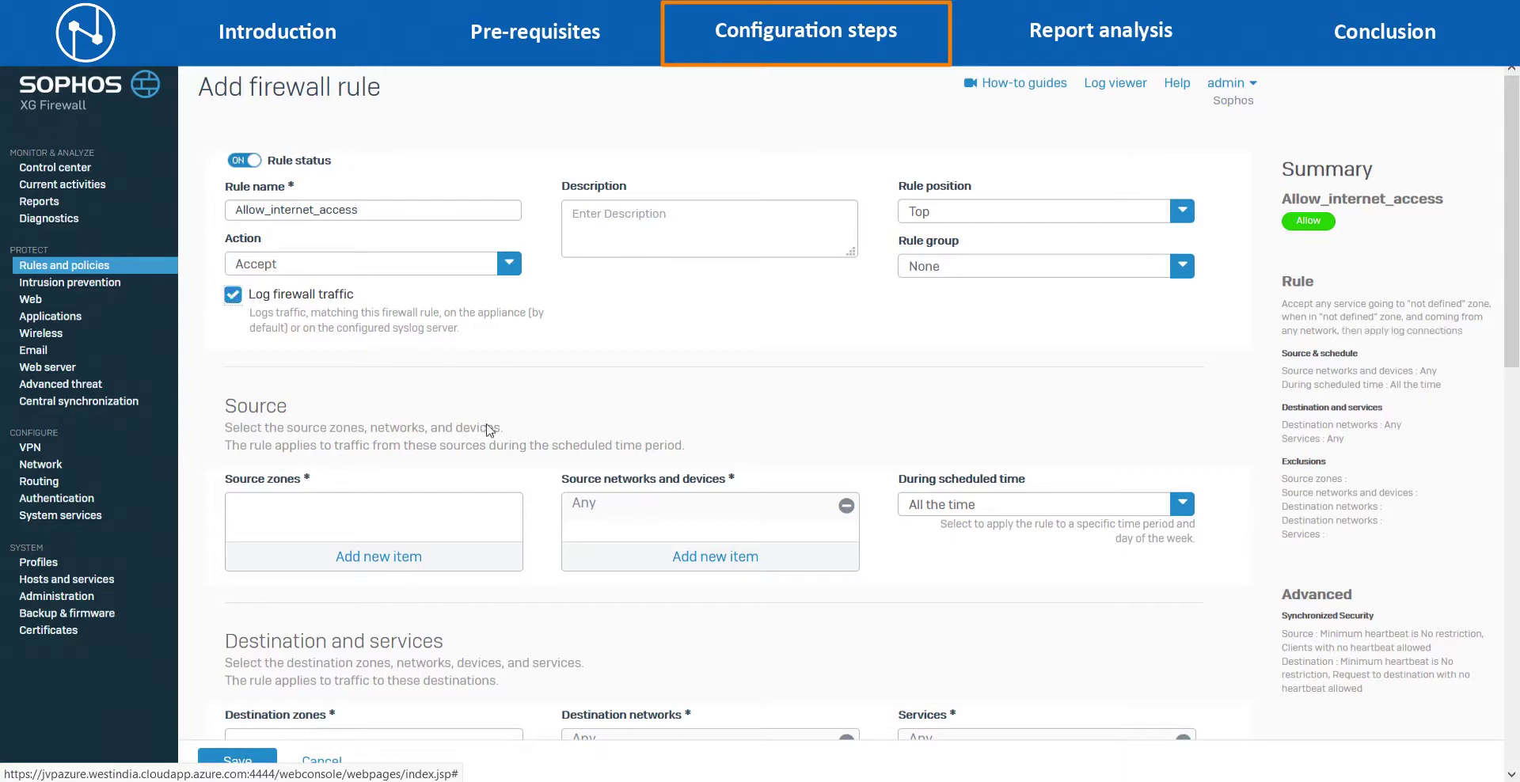
# Add LAN as the source zone of the firewall rule.
pyautogui.click(441, 559)
pyautogui.click(244, 607)
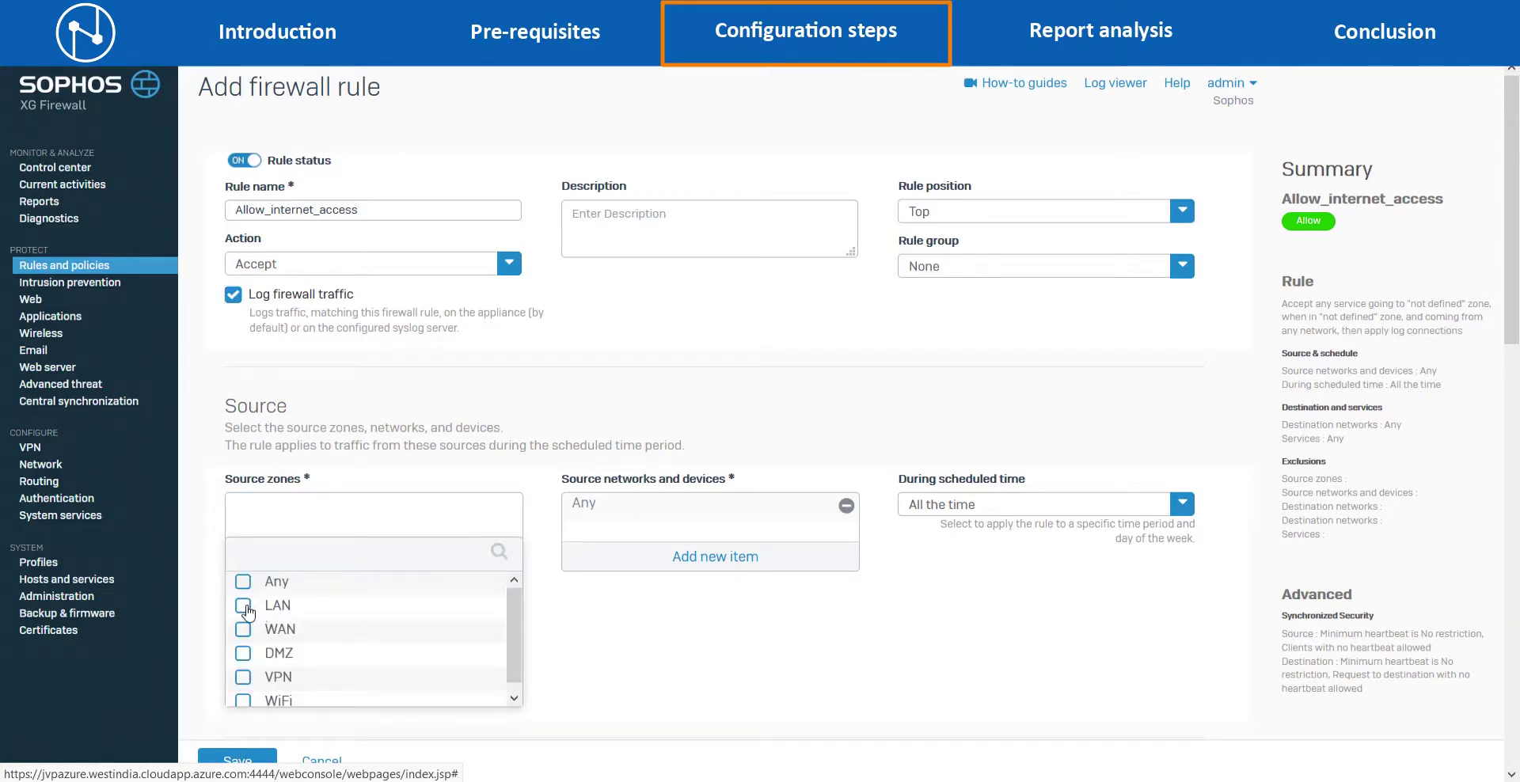
pyautogui.click(320, 722)
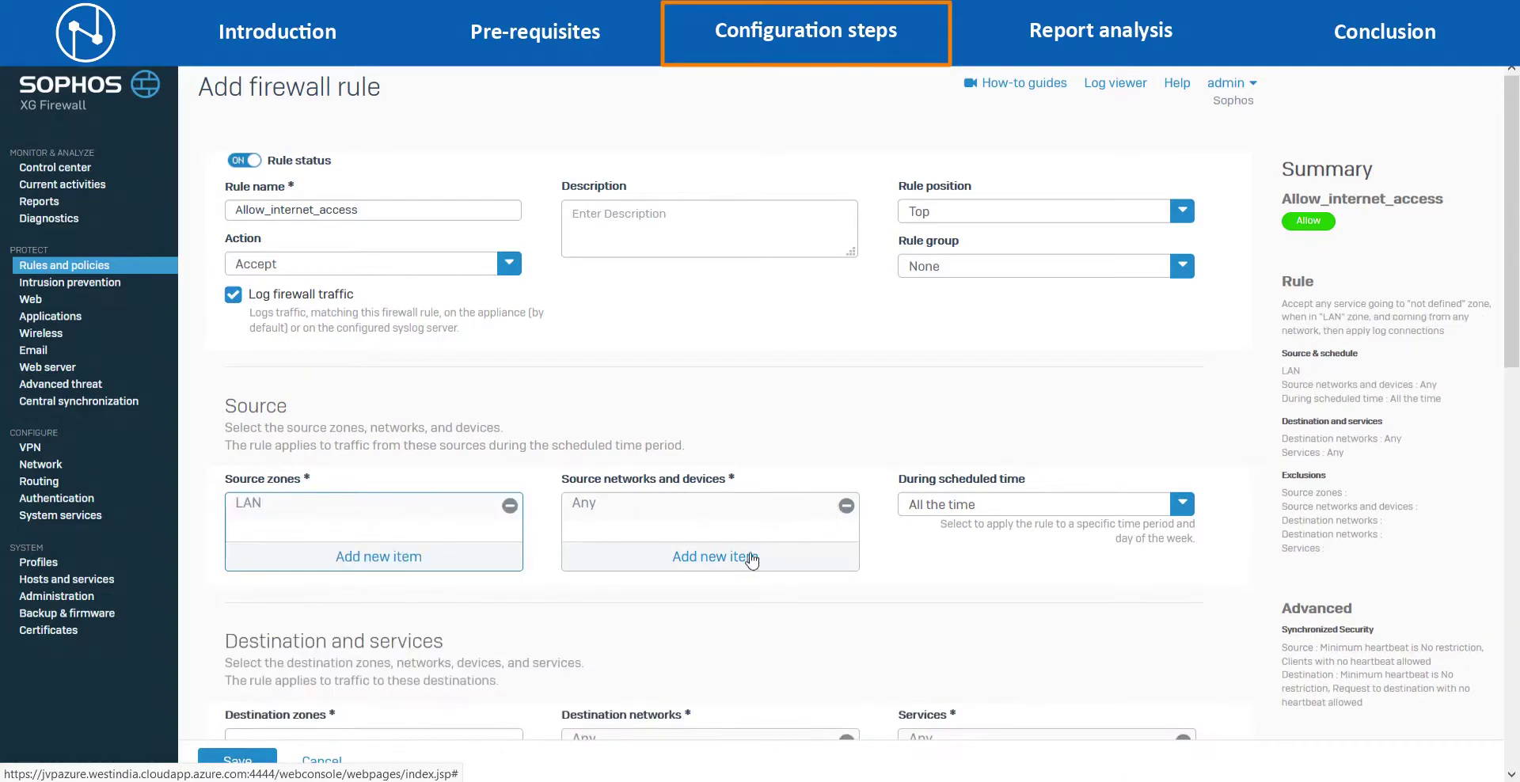
# Replace Any in the source networks and devices with a new IPv4 host named LAN_PC with IP address 10.13.1.5.
pyautogui.click(845, 505)
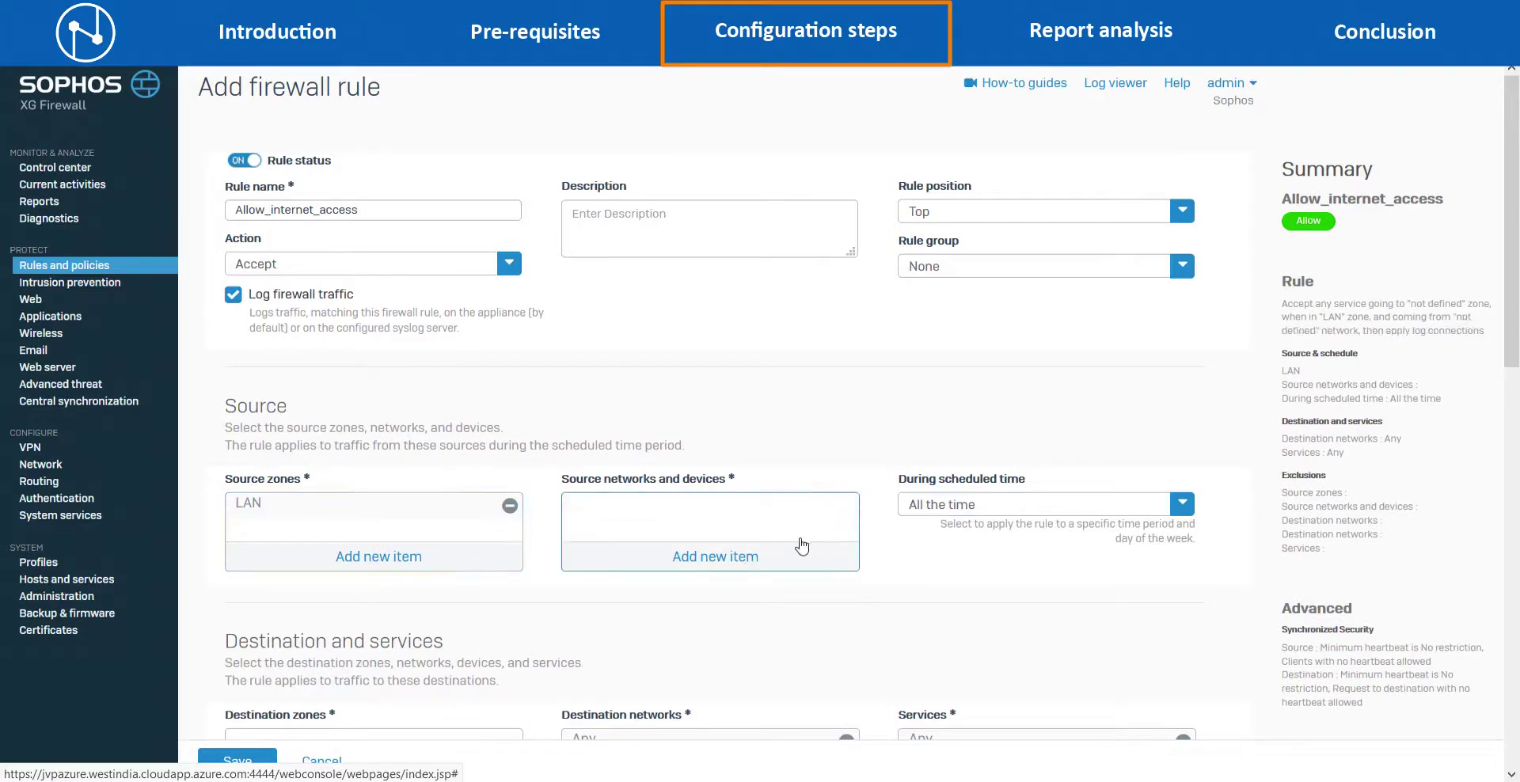
pyautogui.click(747, 561)
pyautogui.click(614, 573)
pyautogui.click(616, 598)
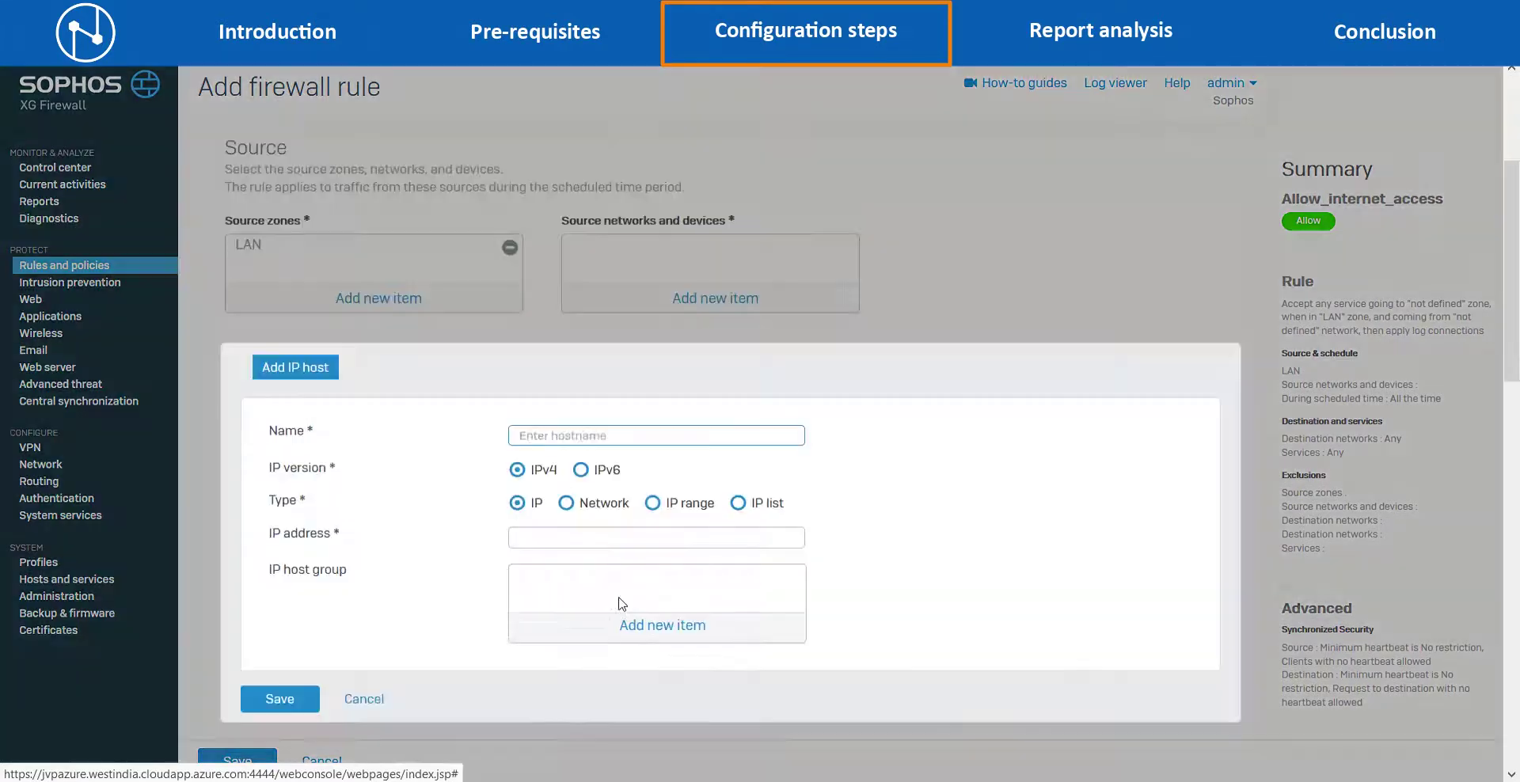
pyautogui.write('LAN_PC')
pyautogui.click(592, 536)
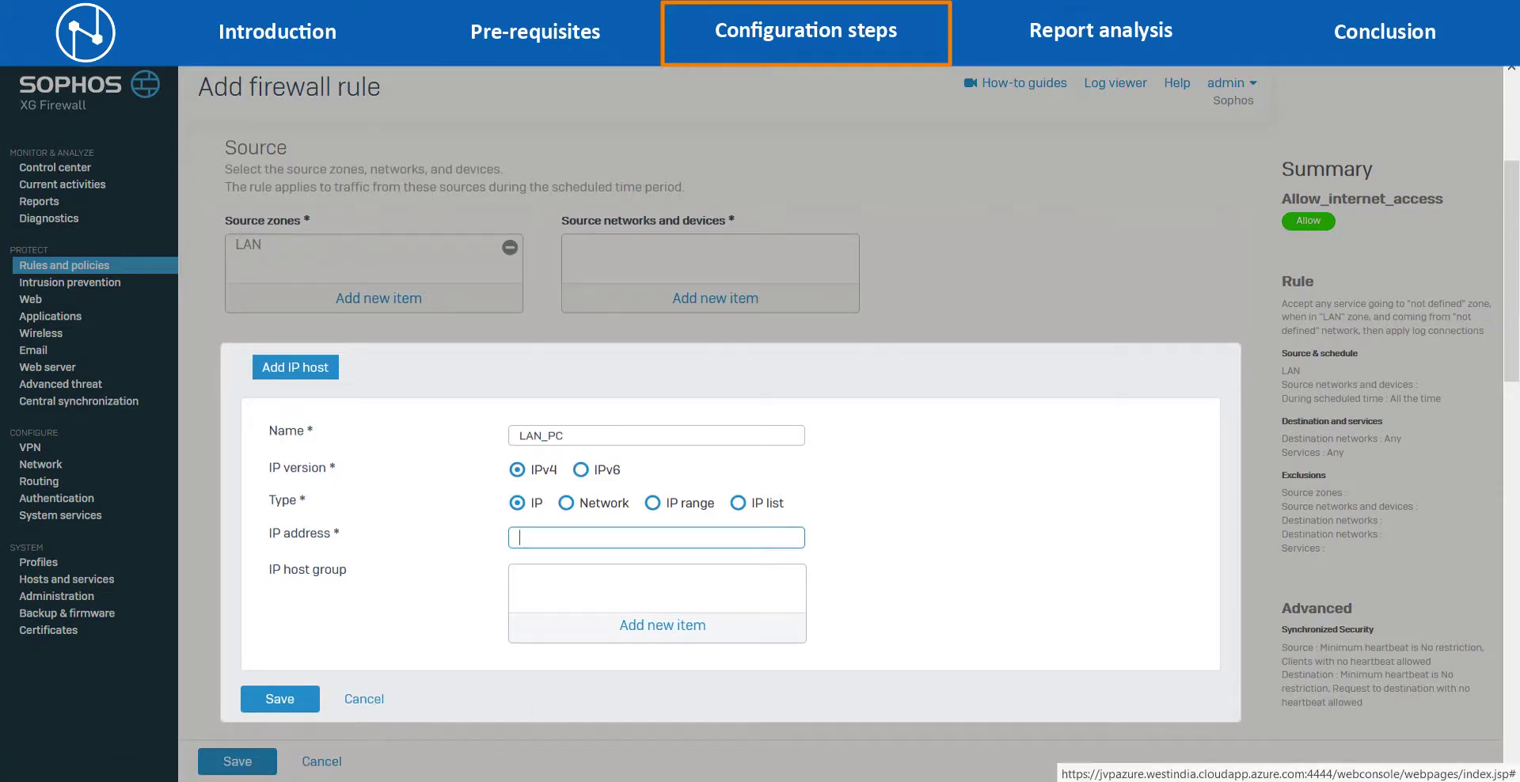
pyautogui.write('10.13.1.5')
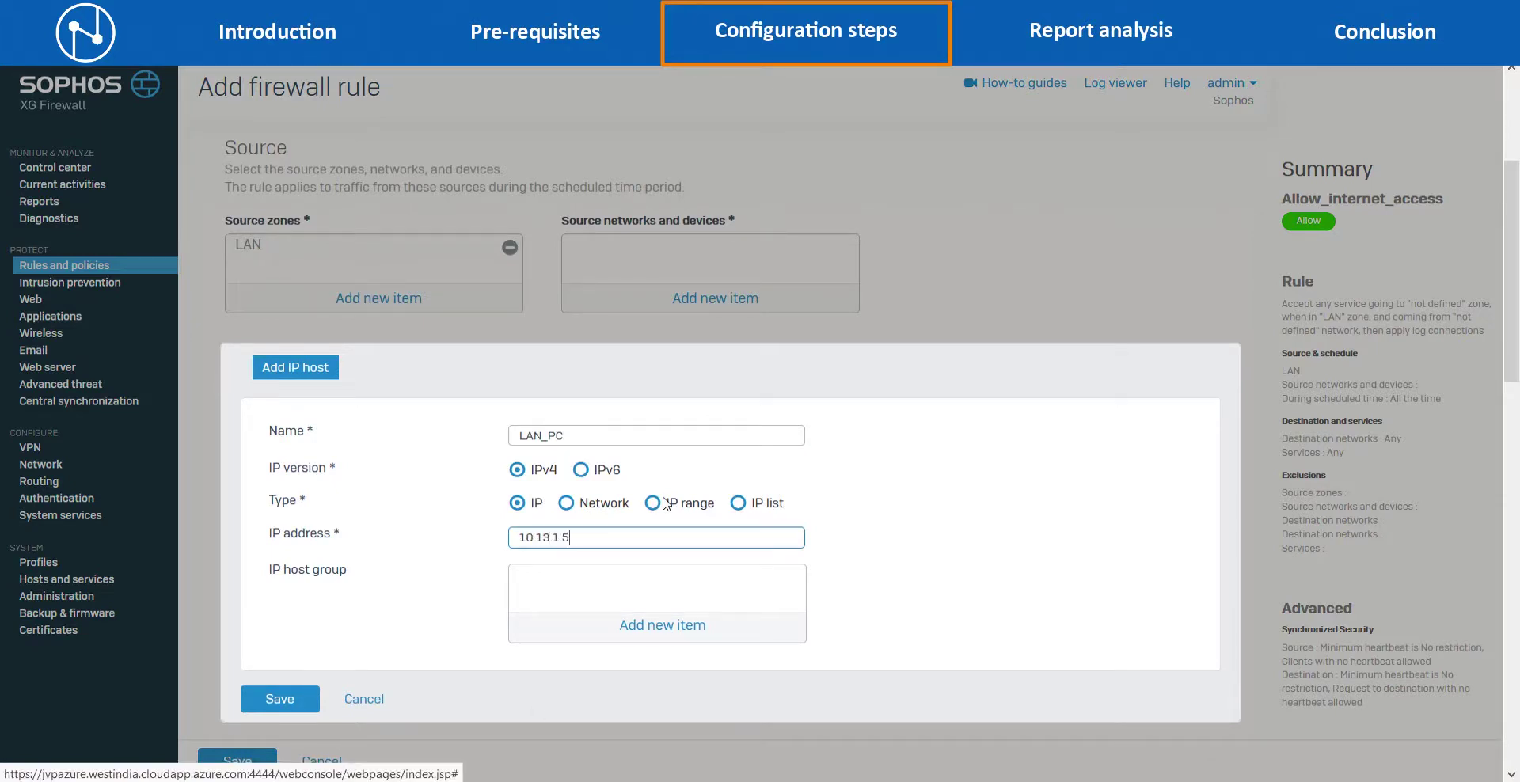
pyautogui.click(313, 702)
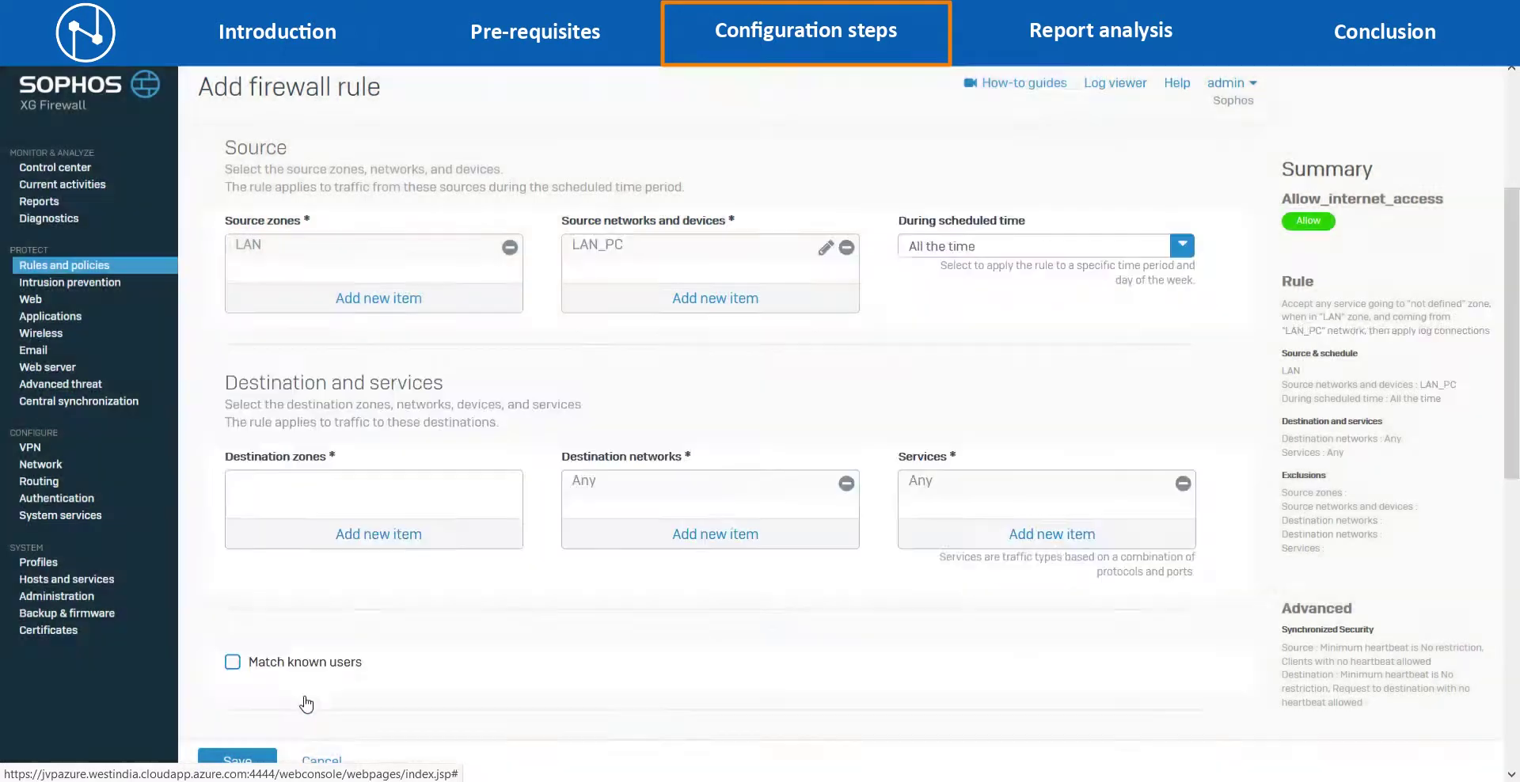
# Add WAN as the destination zone of the firewall rule.
pyautogui.click(396, 535)
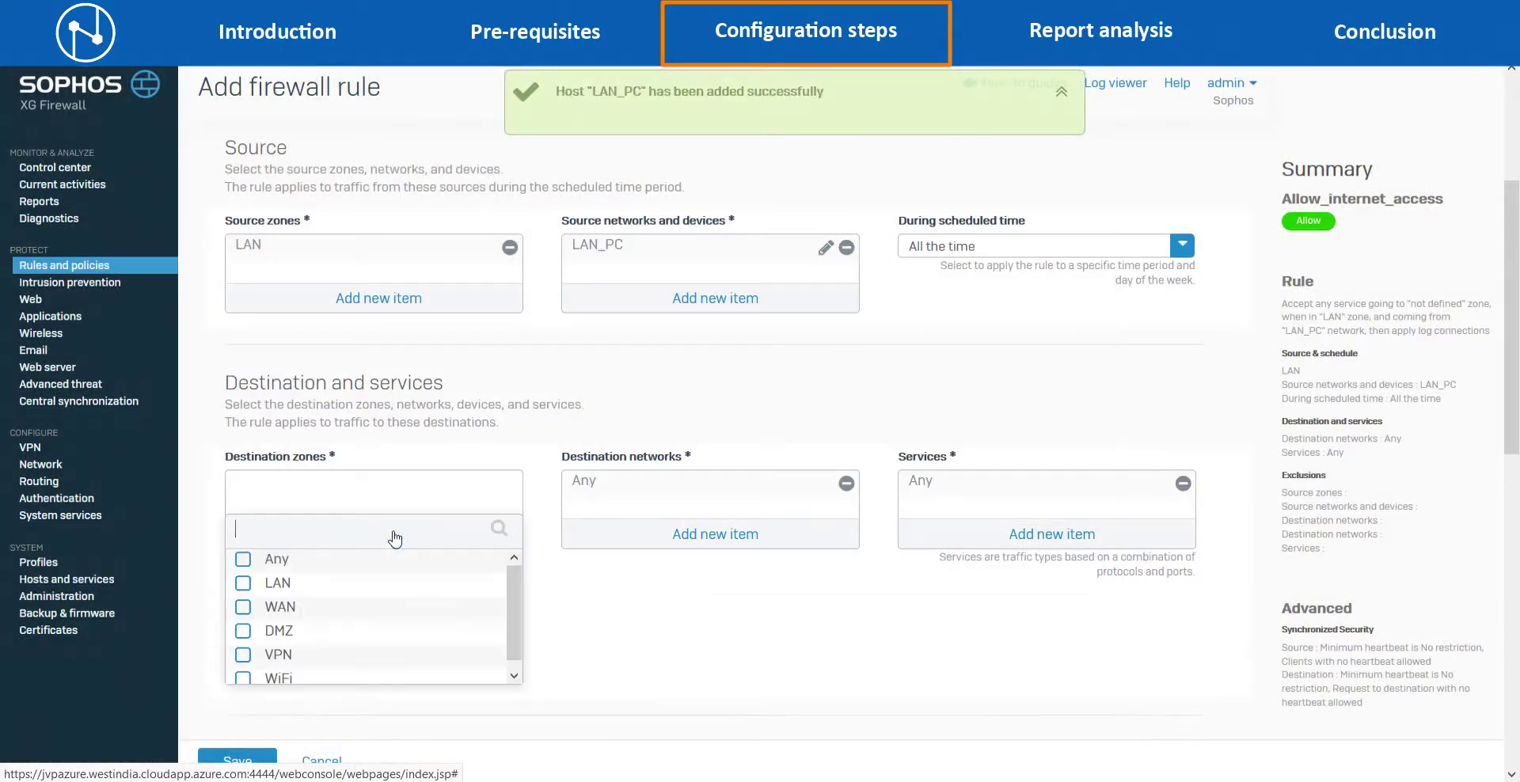
pyautogui.click(244, 608)
pyautogui.click(285, 699)
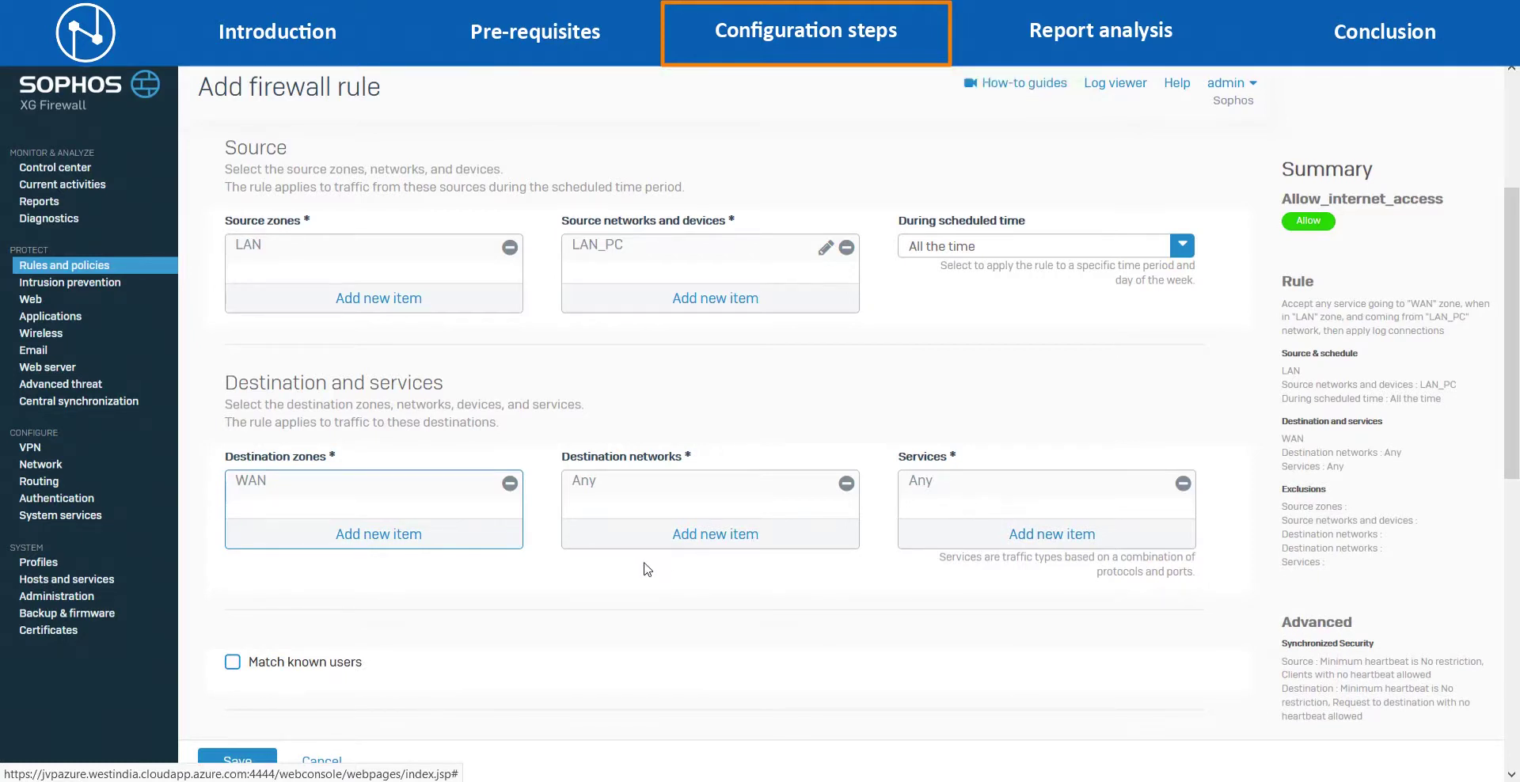
# Enable matching of known users and replace Any with the individual user account listed below the groups.
pyautogui.scroll(-3, 645, 569)
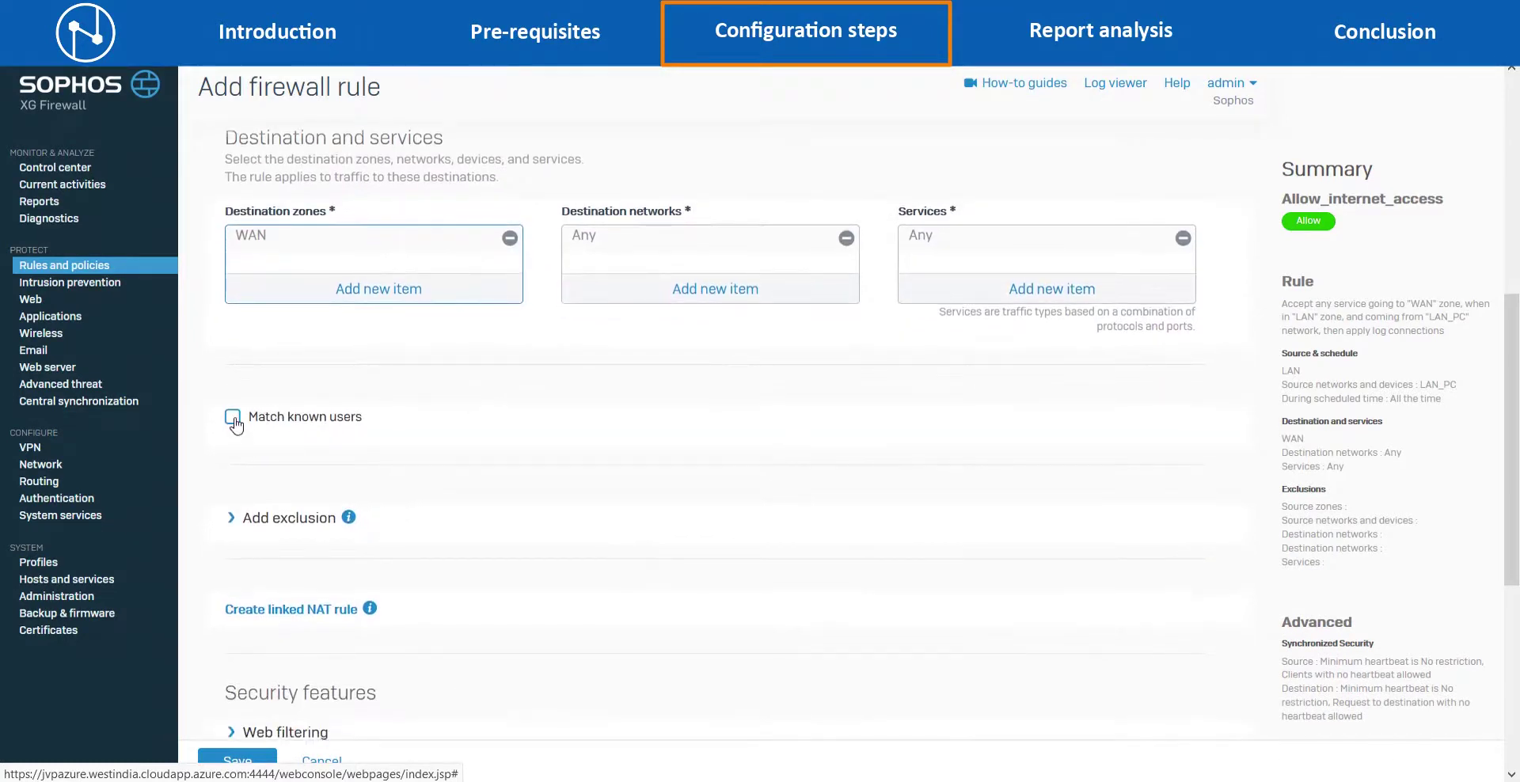
pyautogui.click(233, 418)
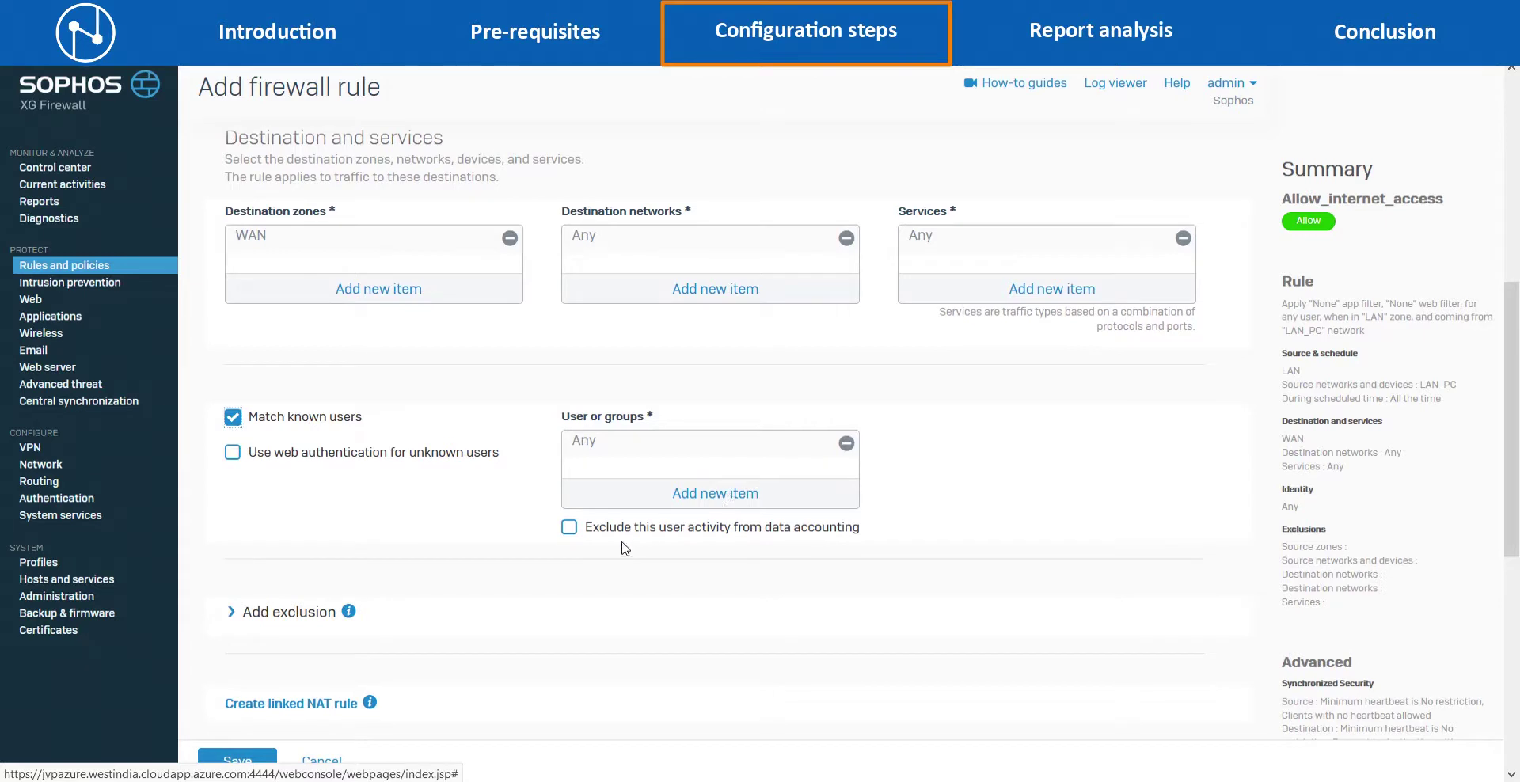
pyautogui.click(844, 446)
pyautogui.click(716, 495)
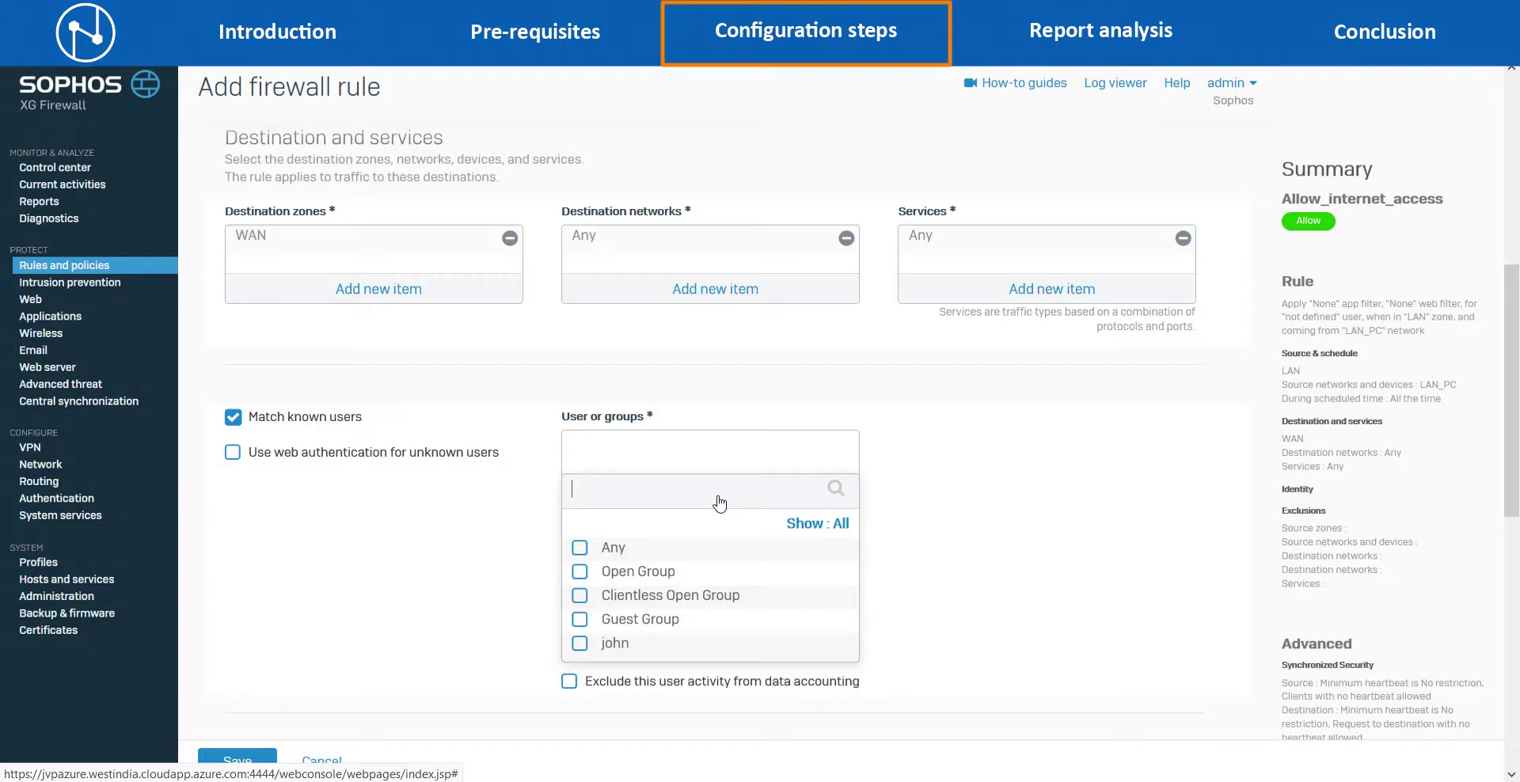
pyautogui.click(580, 644)
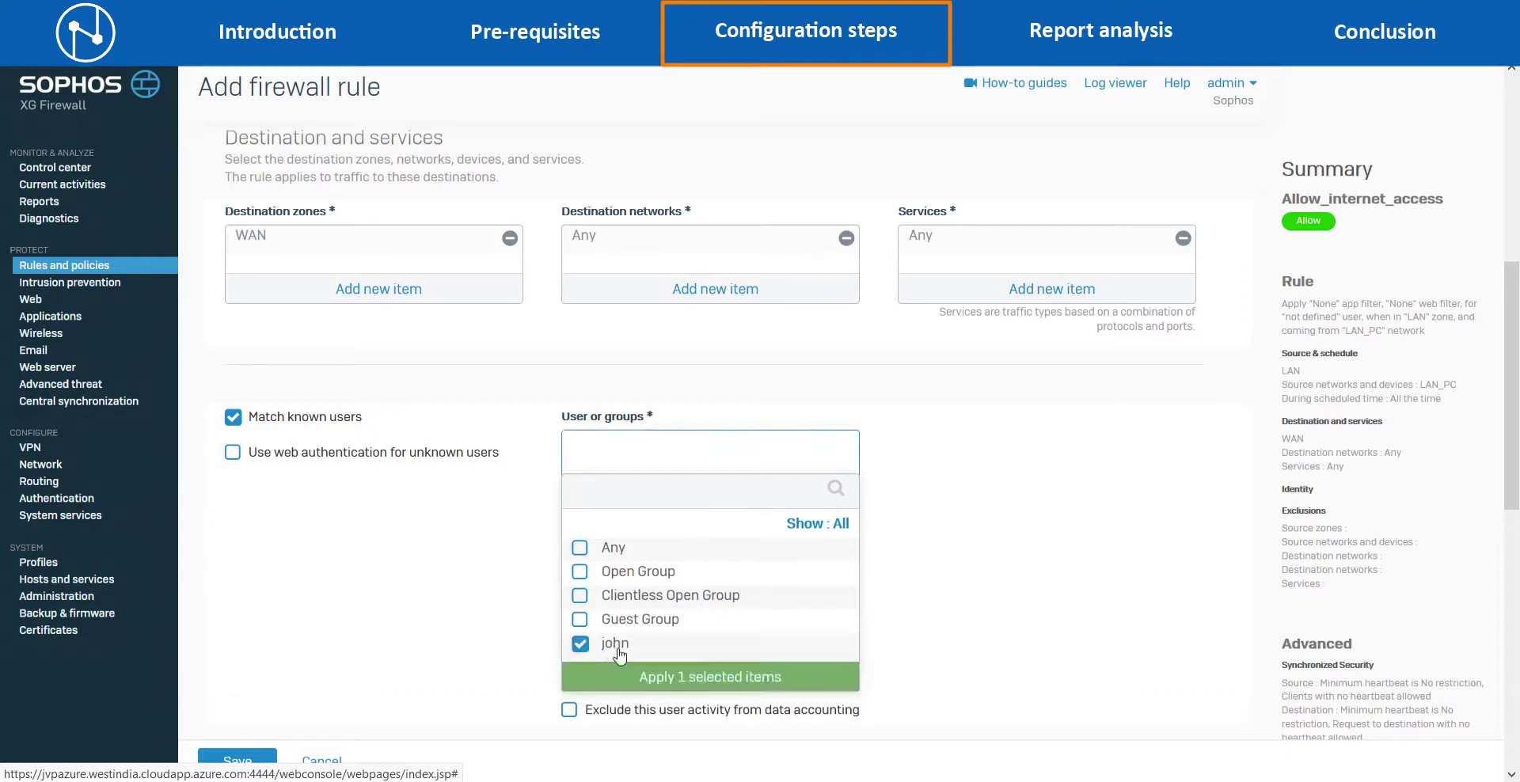
pyautogui.click(633, 677)
# Set the web policy to Allow All in the rule's web filtering settings.
pyautogui.scroll(-4, 465, 577)
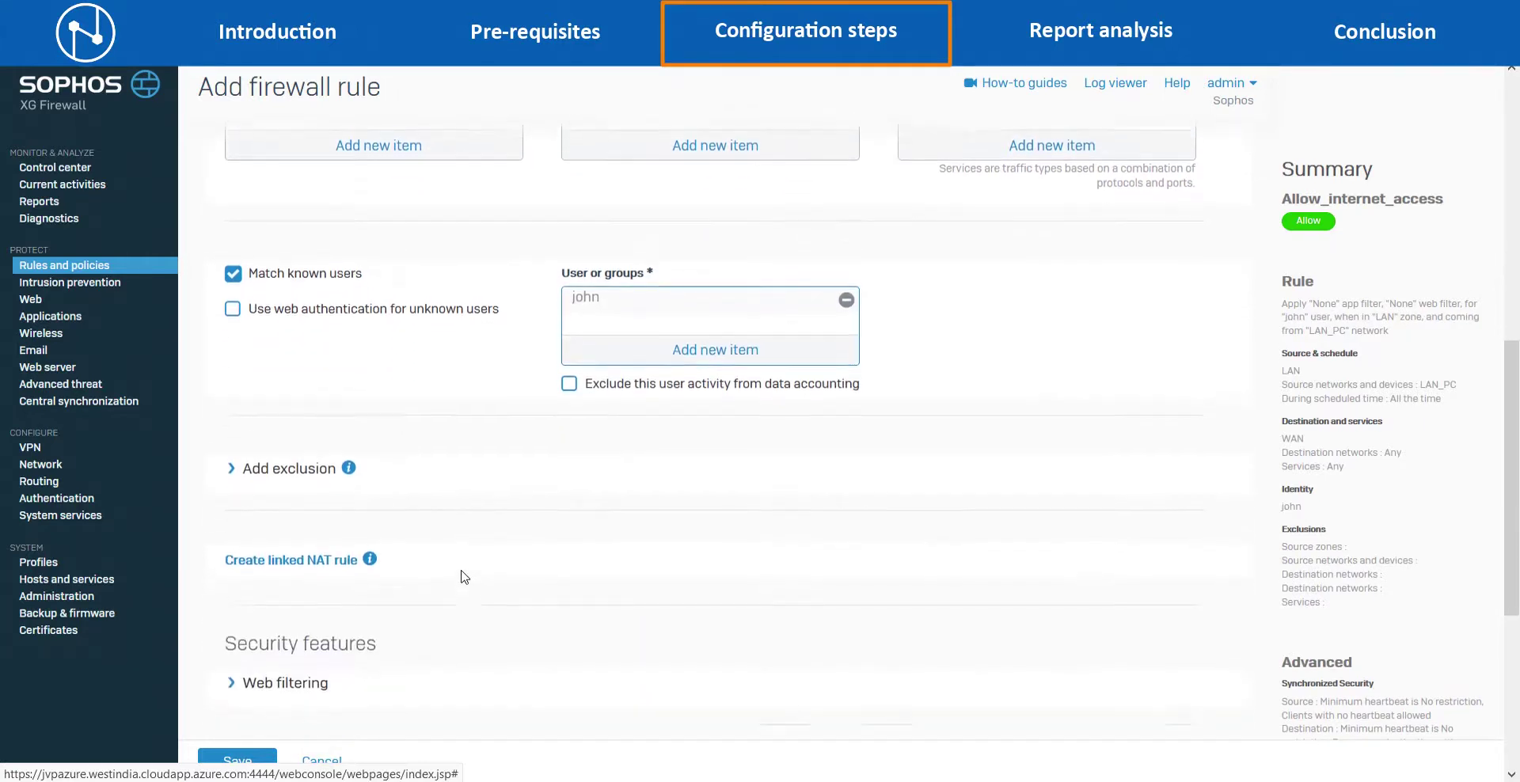
pyautogui.scroll(-1, 464, 577)
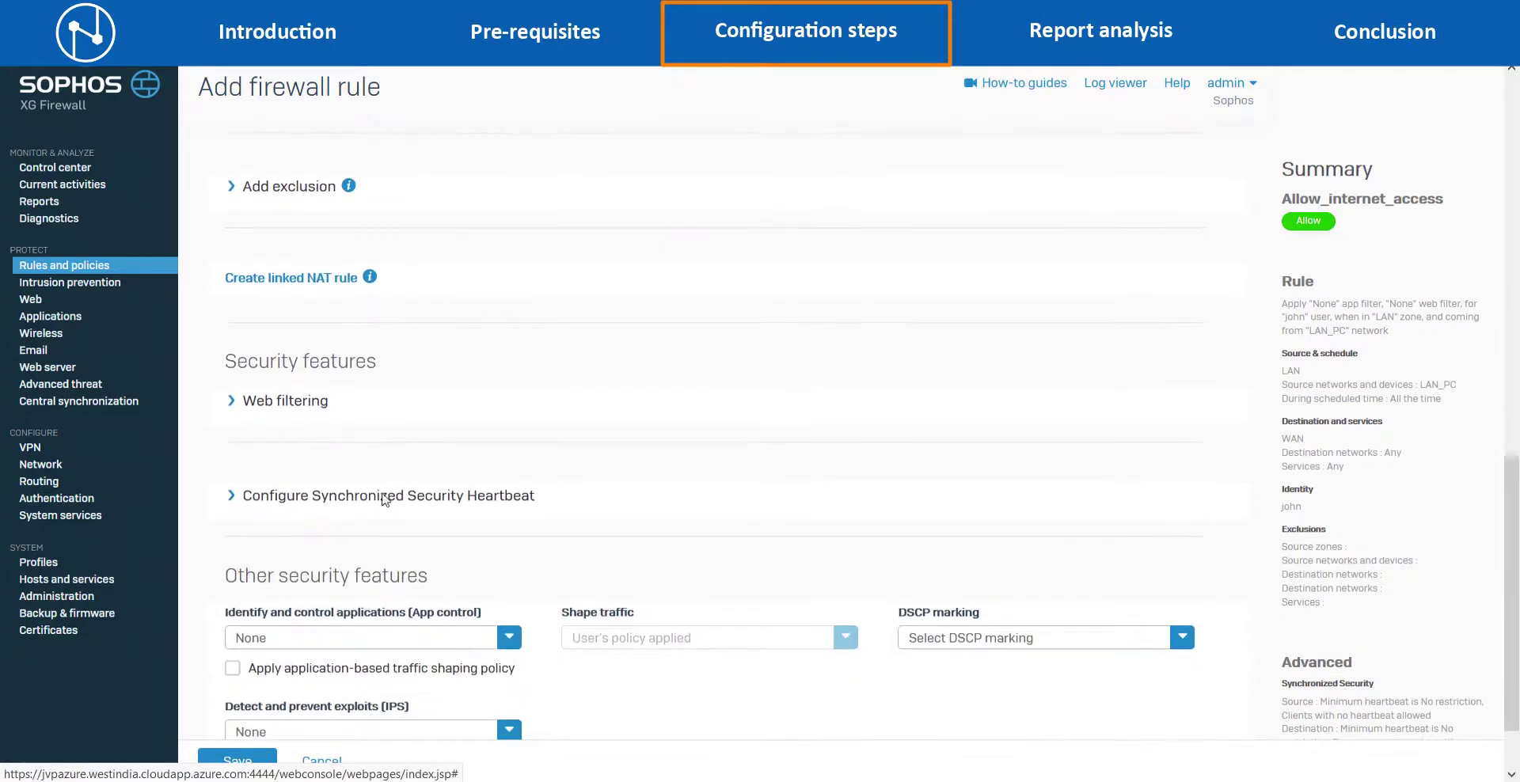
pyautogui.click(233, 401)
pyautogui.click(495, 471)
pyautogui.click(264, 559)
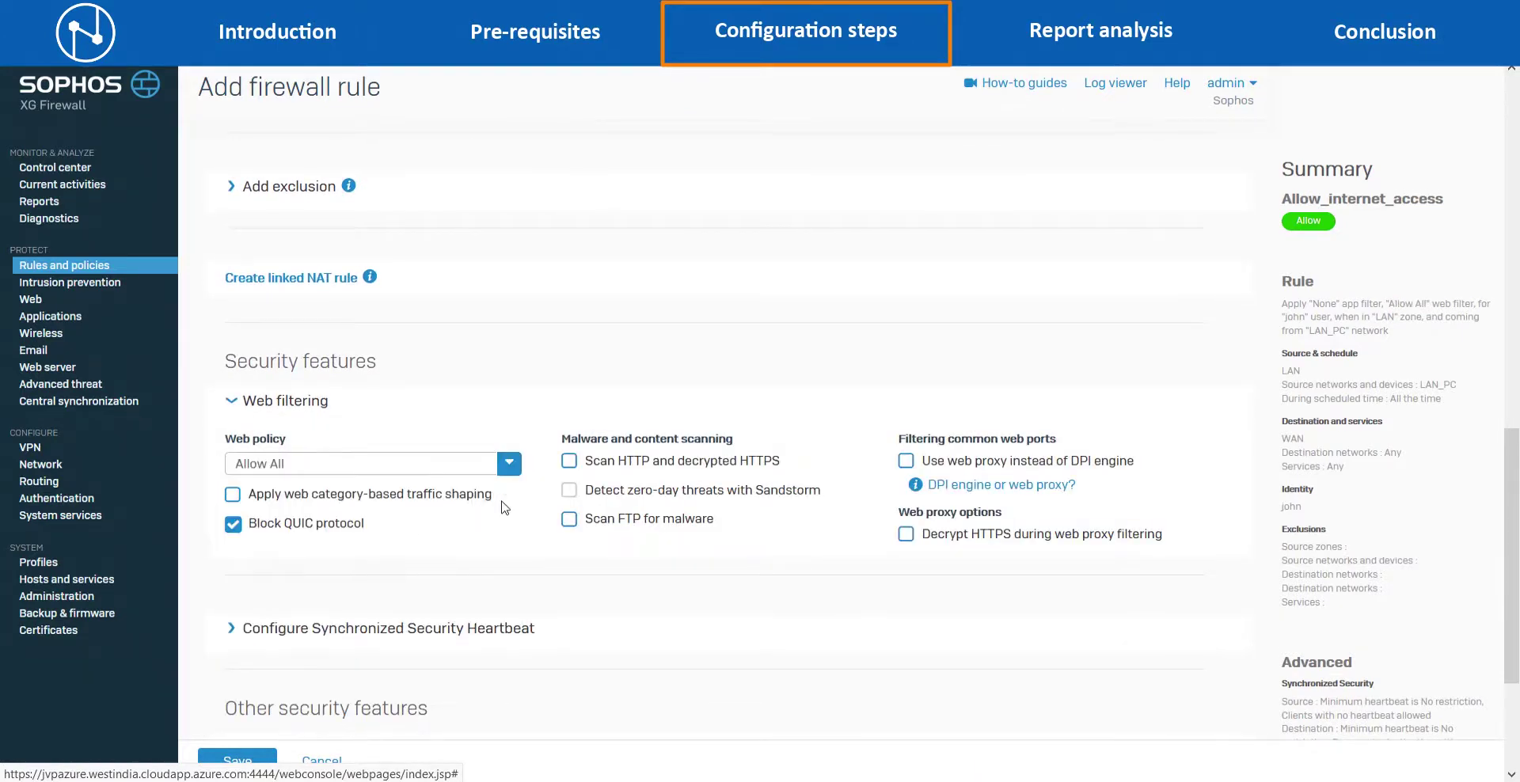
# Enable scanning of HTTP and decrypted HTTPS and zero-day threat detection with Sandstorm, and save the firewall rule.
pyautogui.click(570, 462)
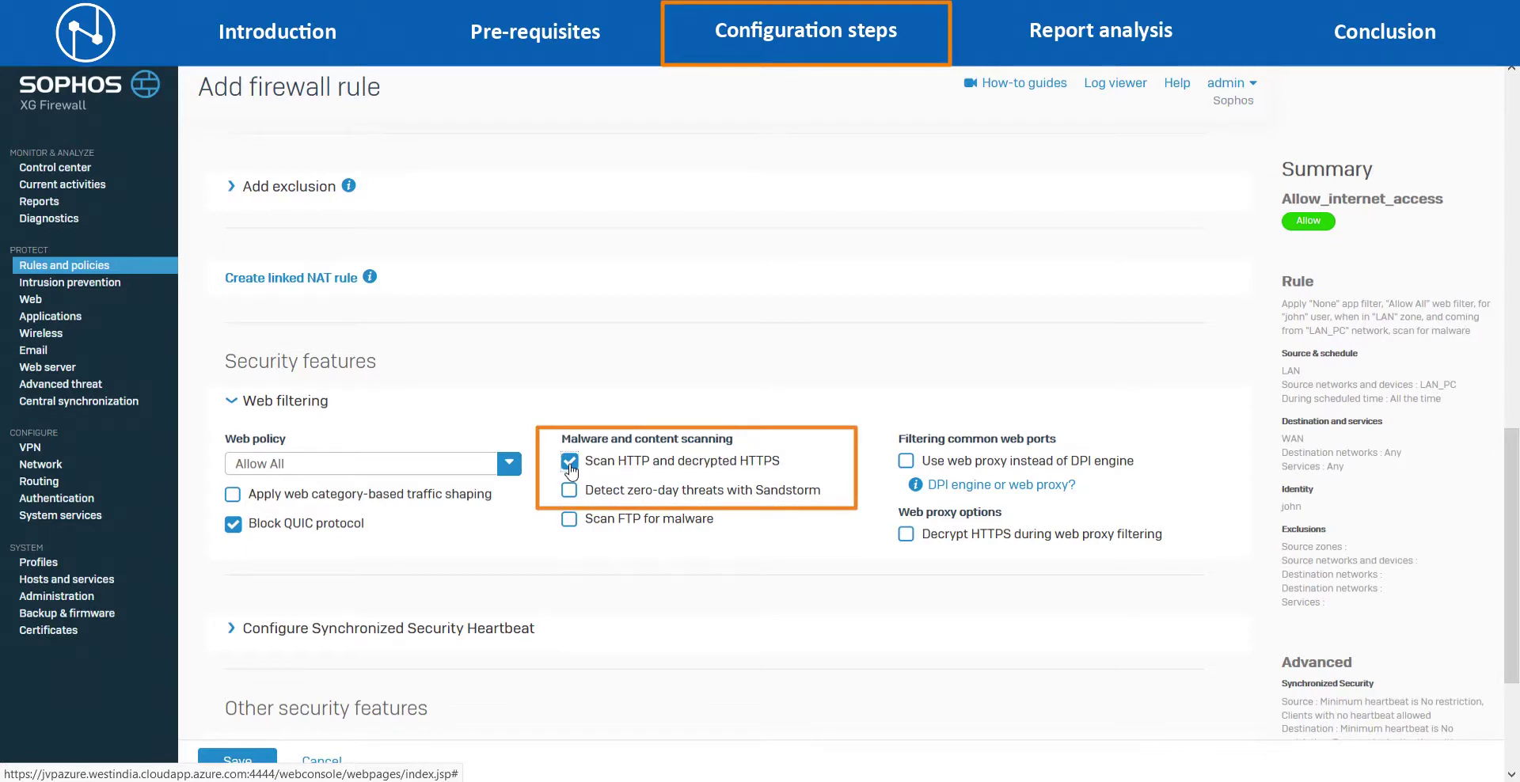
pyautogui.click(570, 491)
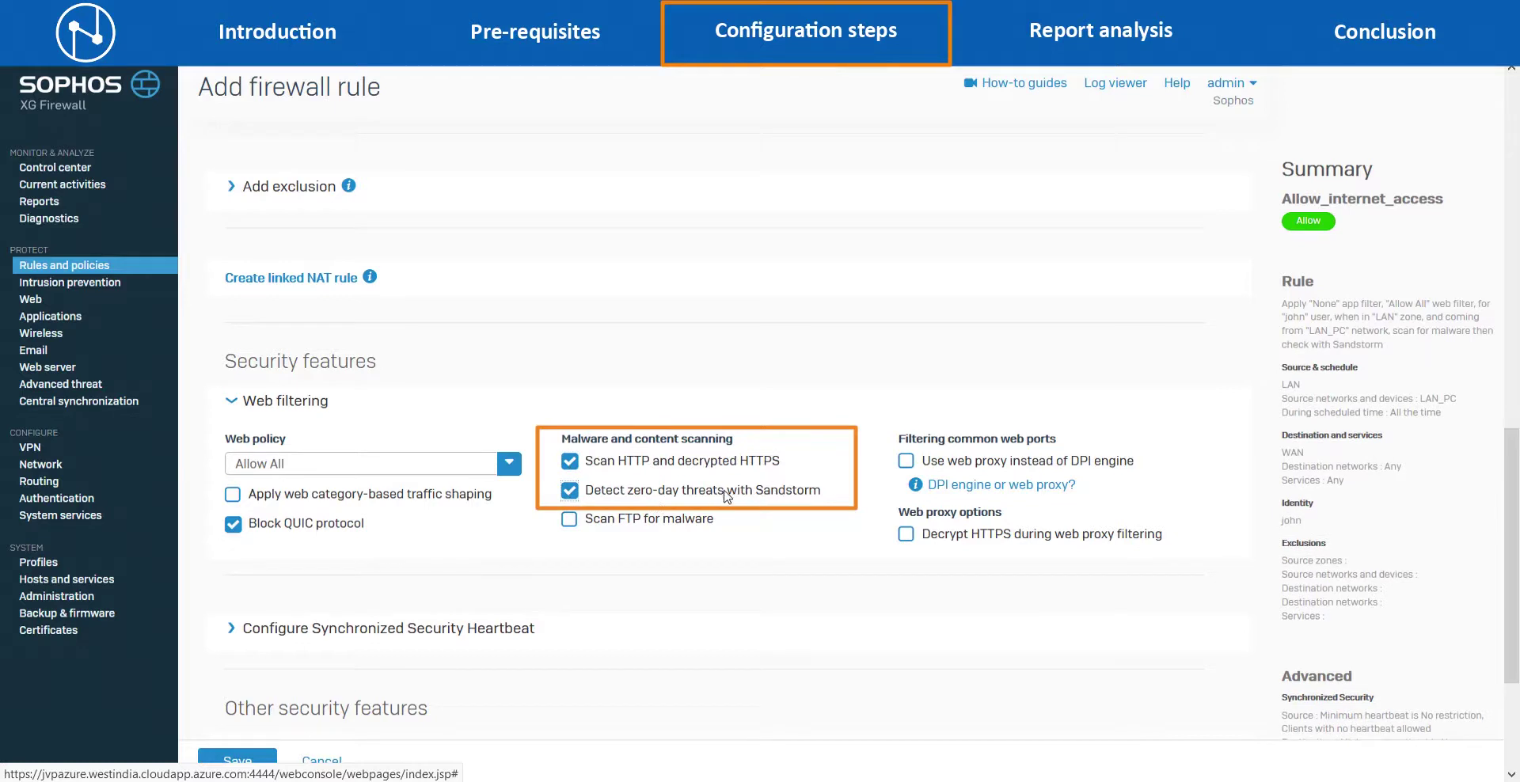
pyautogui.scroll(-3, 776, 578)
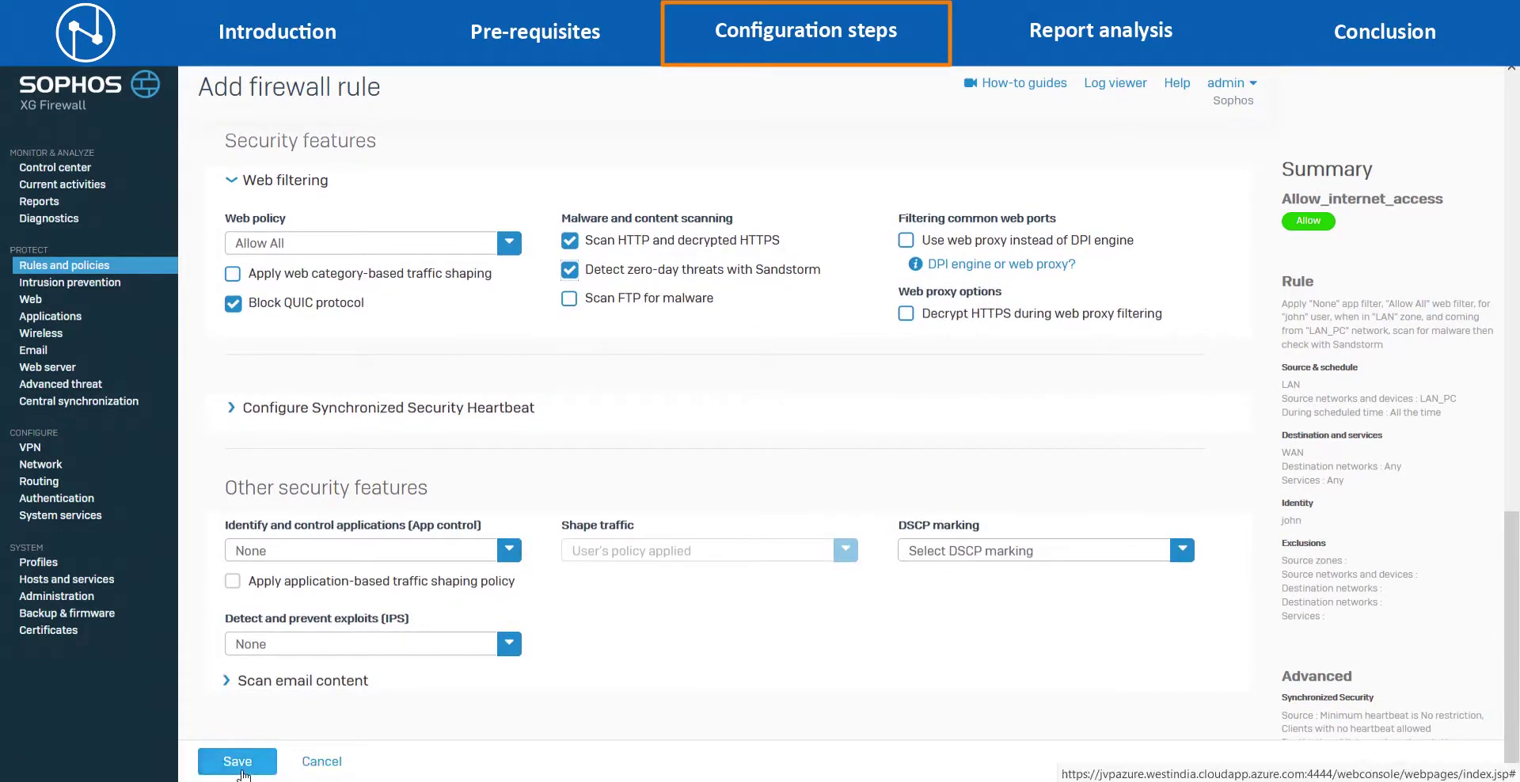
pyautogui.click(236, 762)
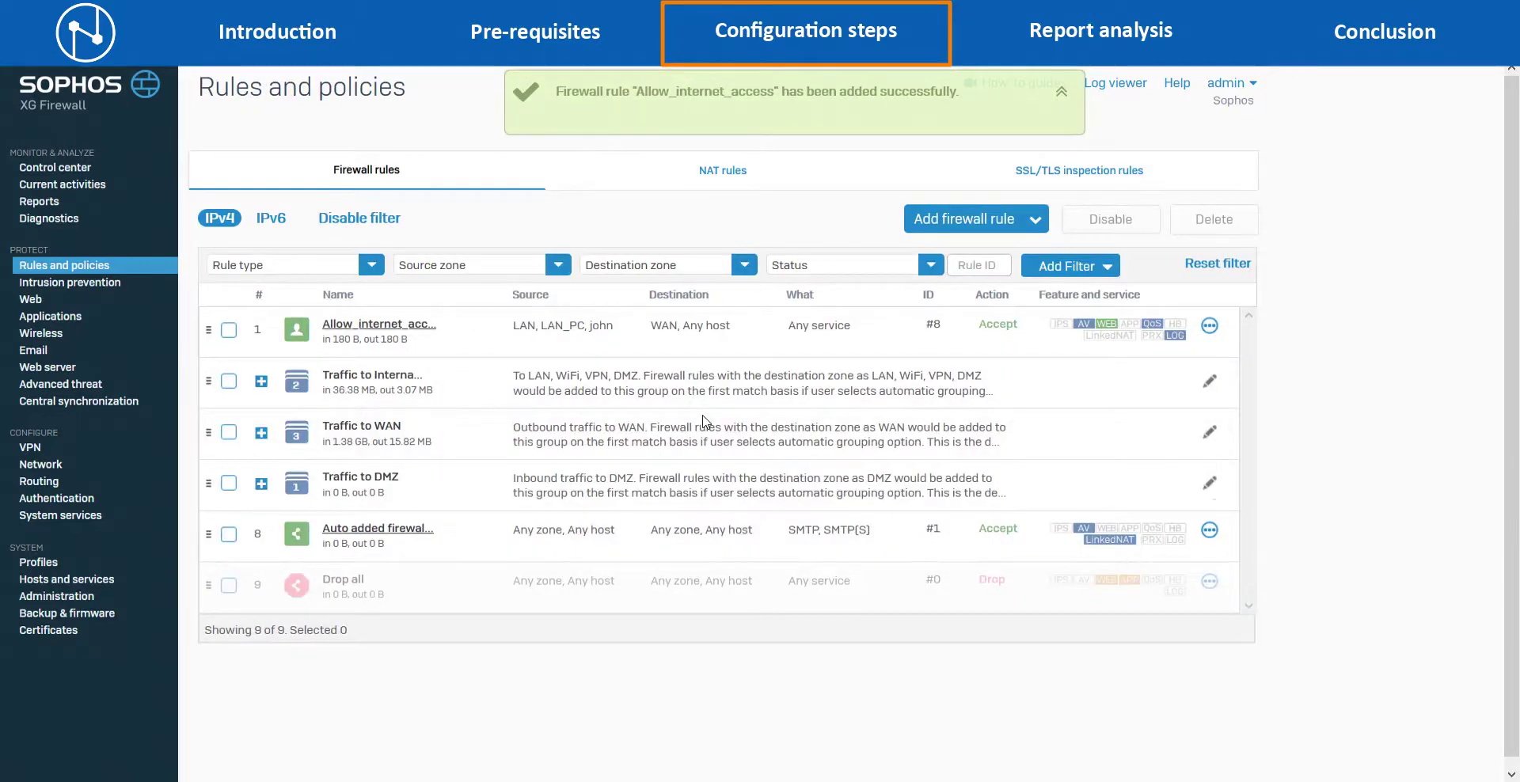
# Check the translated source of the Allow_internet_MASQ rule in the NAT rules.
pyautogui.click(728, 170)
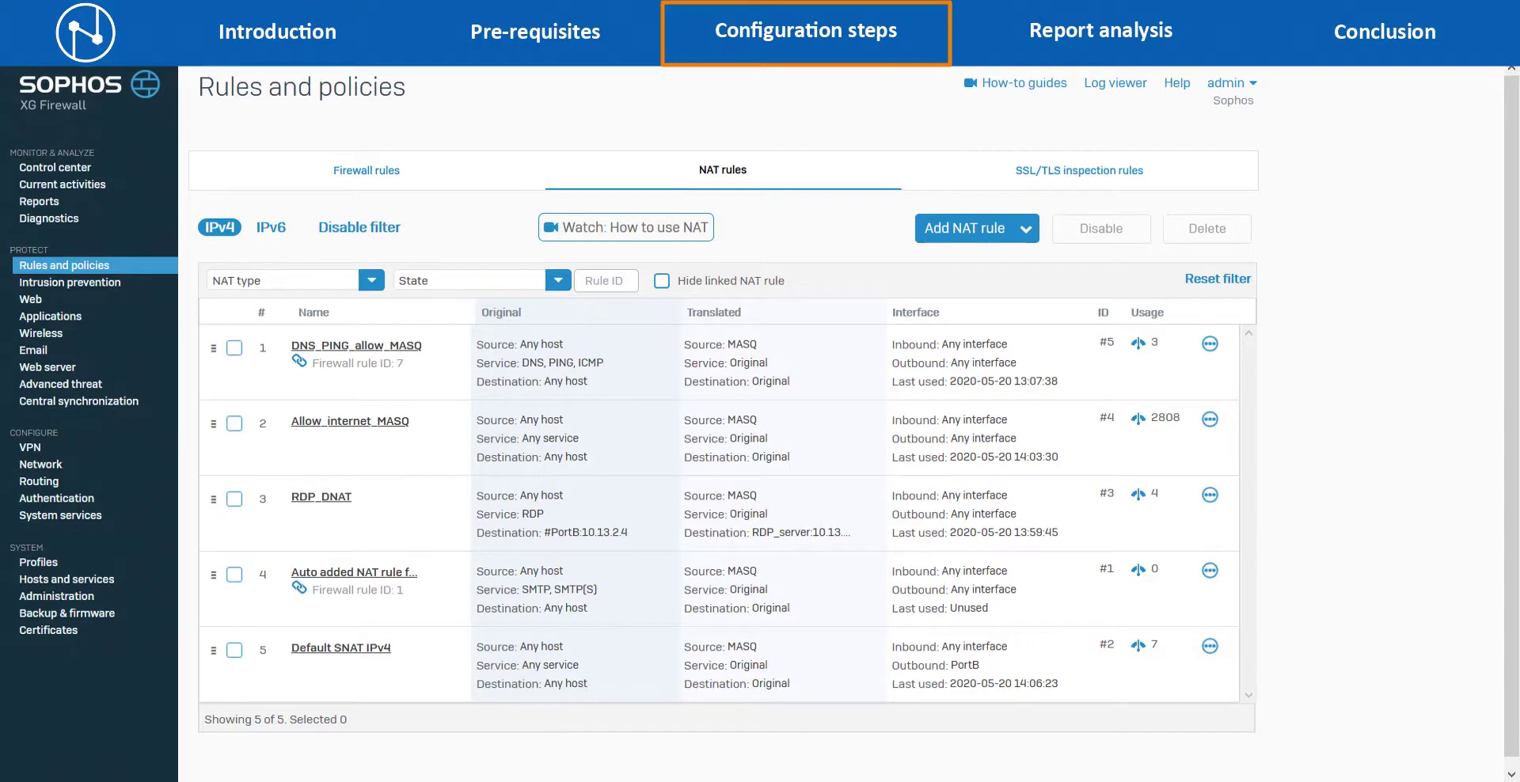
pyautogui.doubleClick(732, 421)
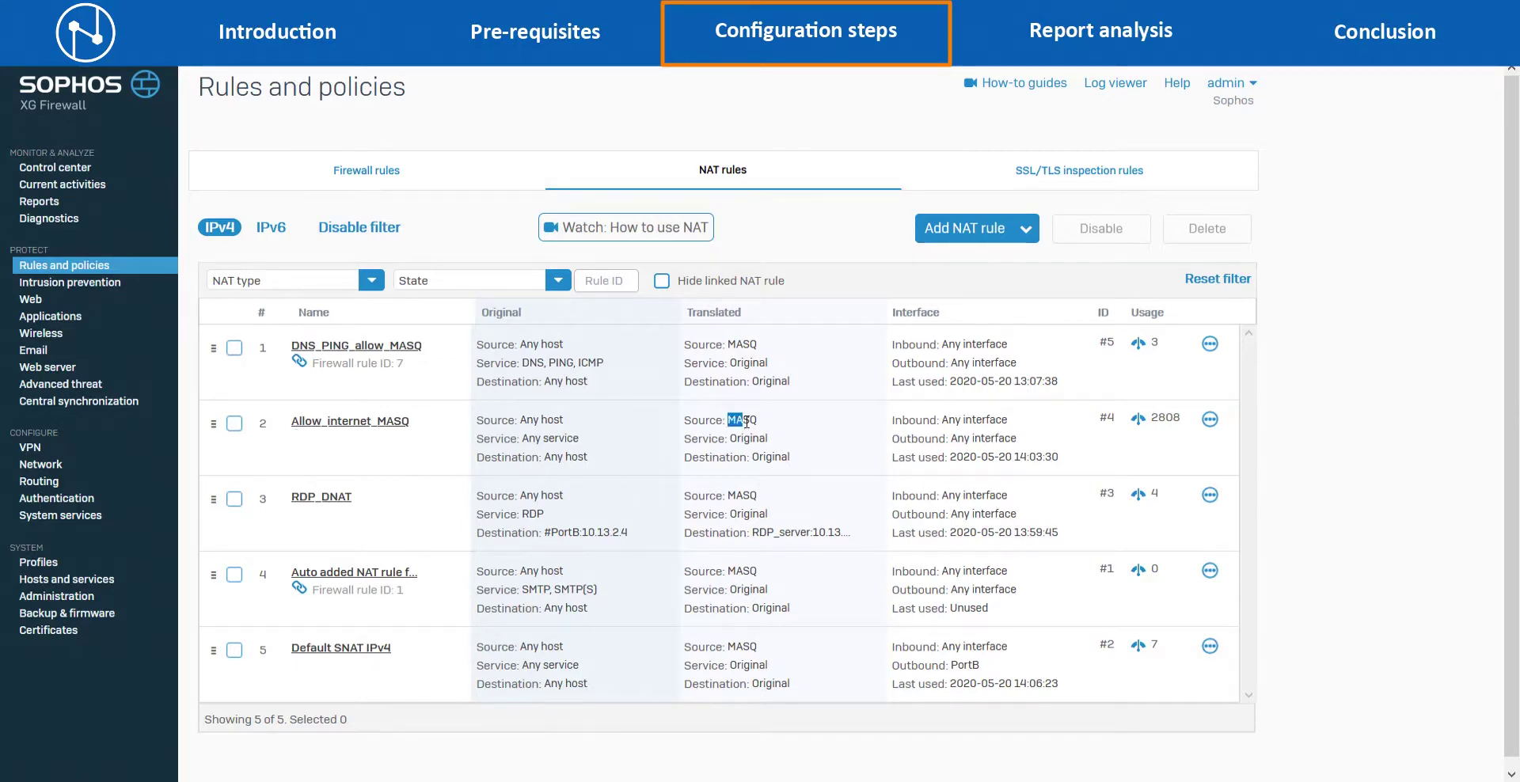
pyautogui.click(798, 440)
# Open the Sandstorm settings under Advanced threat and choose "Let Sophos decide (recommended)" as the data center location.
pyautogui.click(64, 384)
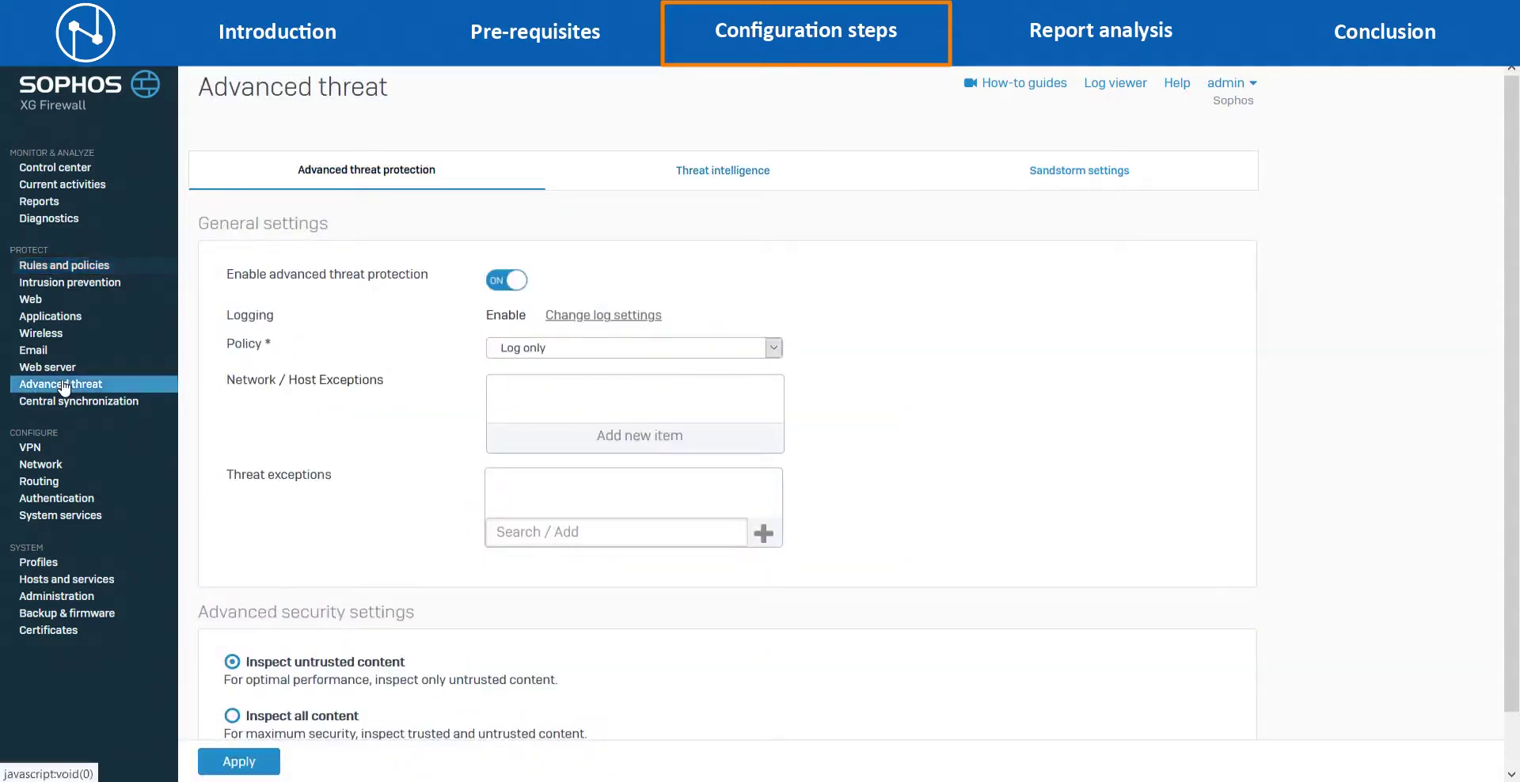
pyautogui.click(1007, 170)
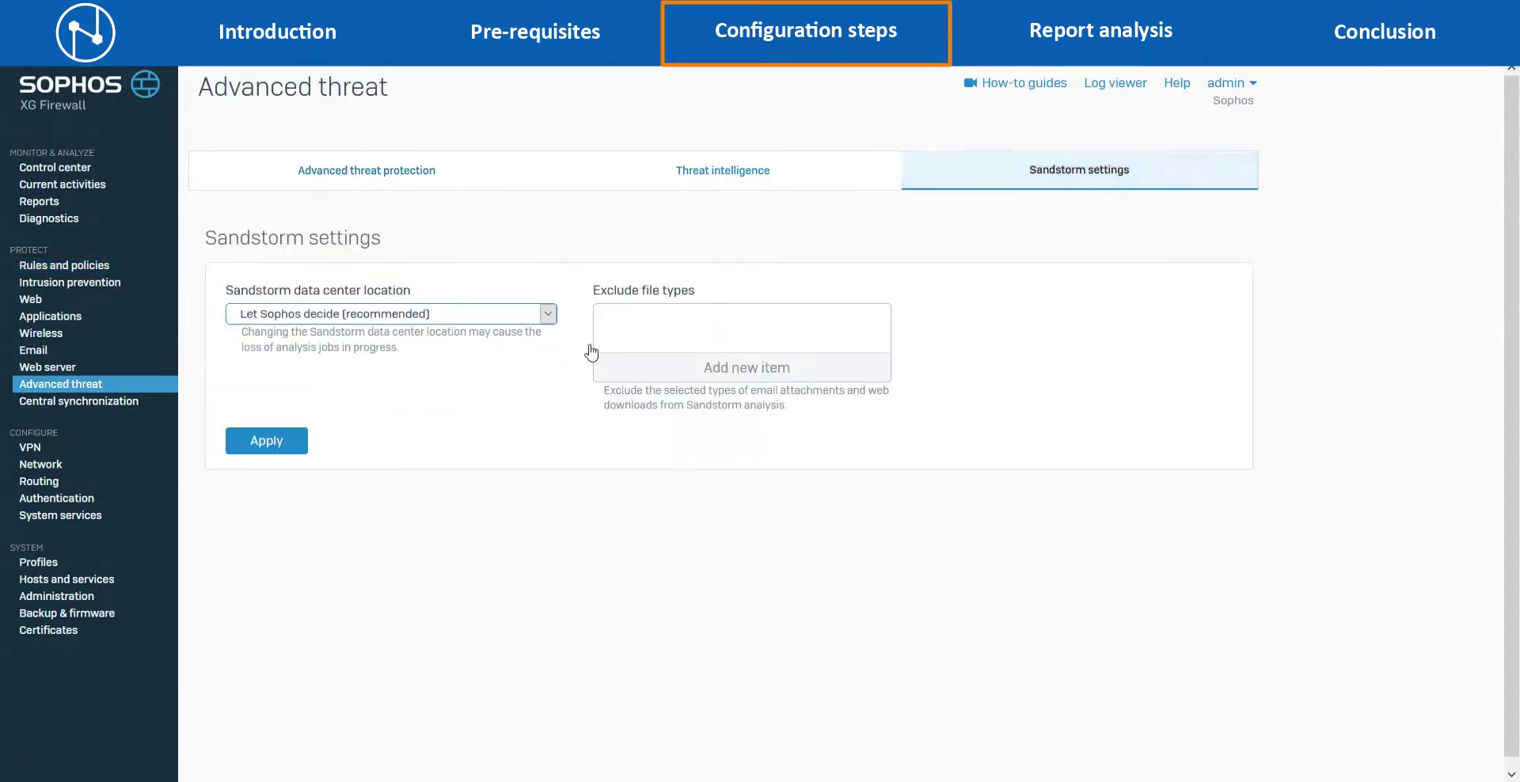
pyautogui.click(549, 314)
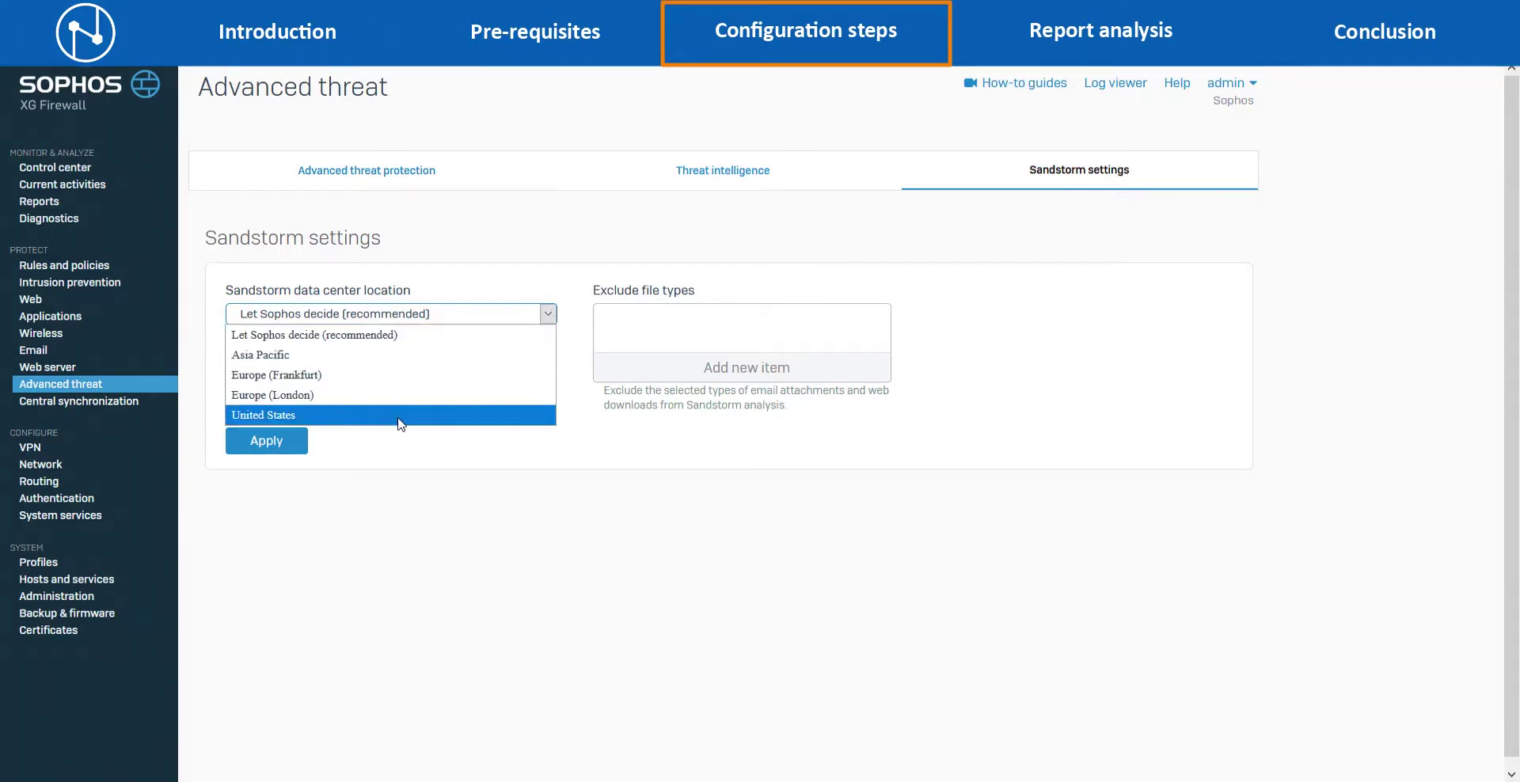
pyautogui.click(384, 336)
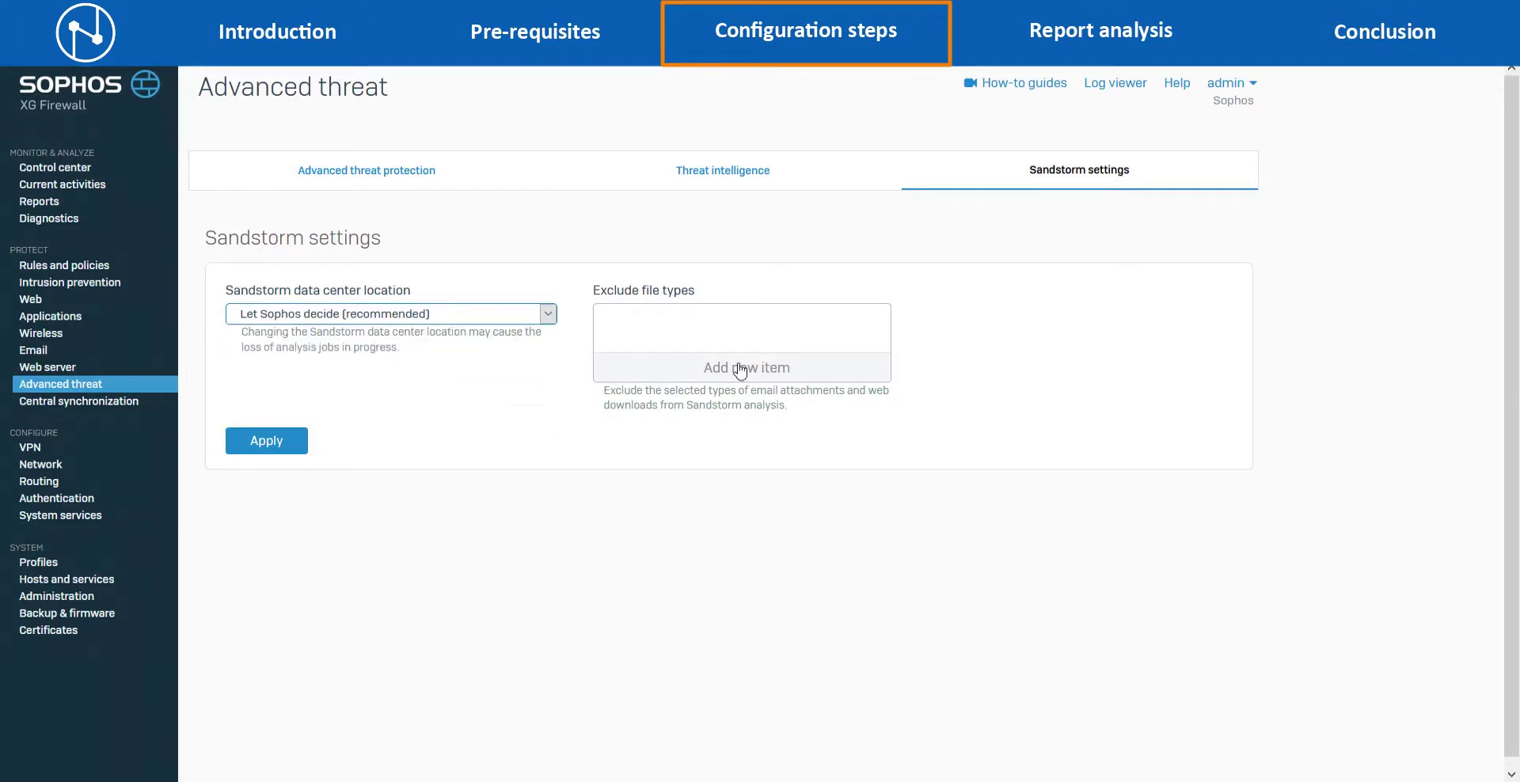
# Review the file types that can be excluded from Sandstorm analysis, without selecting any.
pyautogui.click(768, 372)
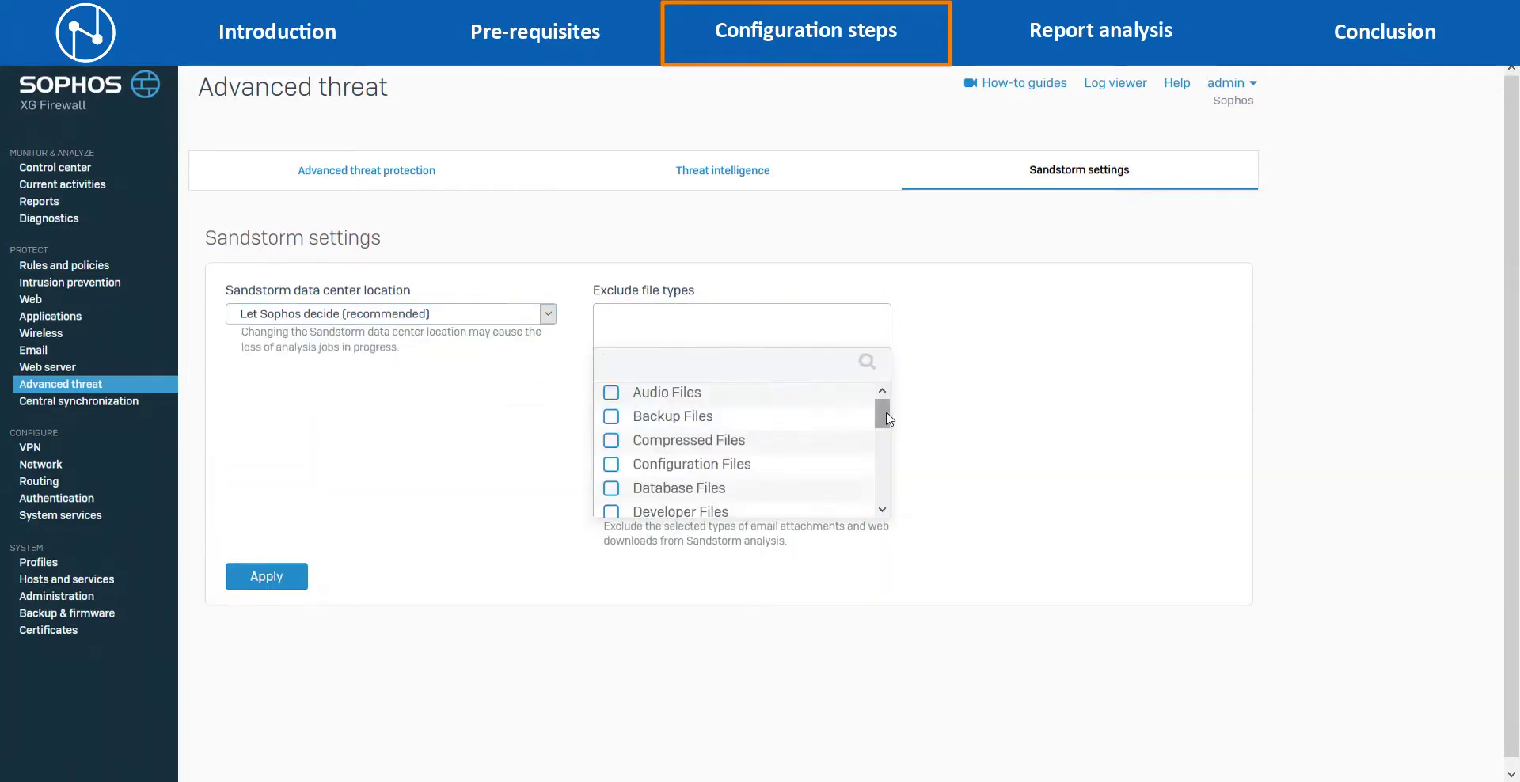
pyautogui.moveTo(885, 425); pyautogui.dragTo(879, 512)
pyautogui.click(914, 464)
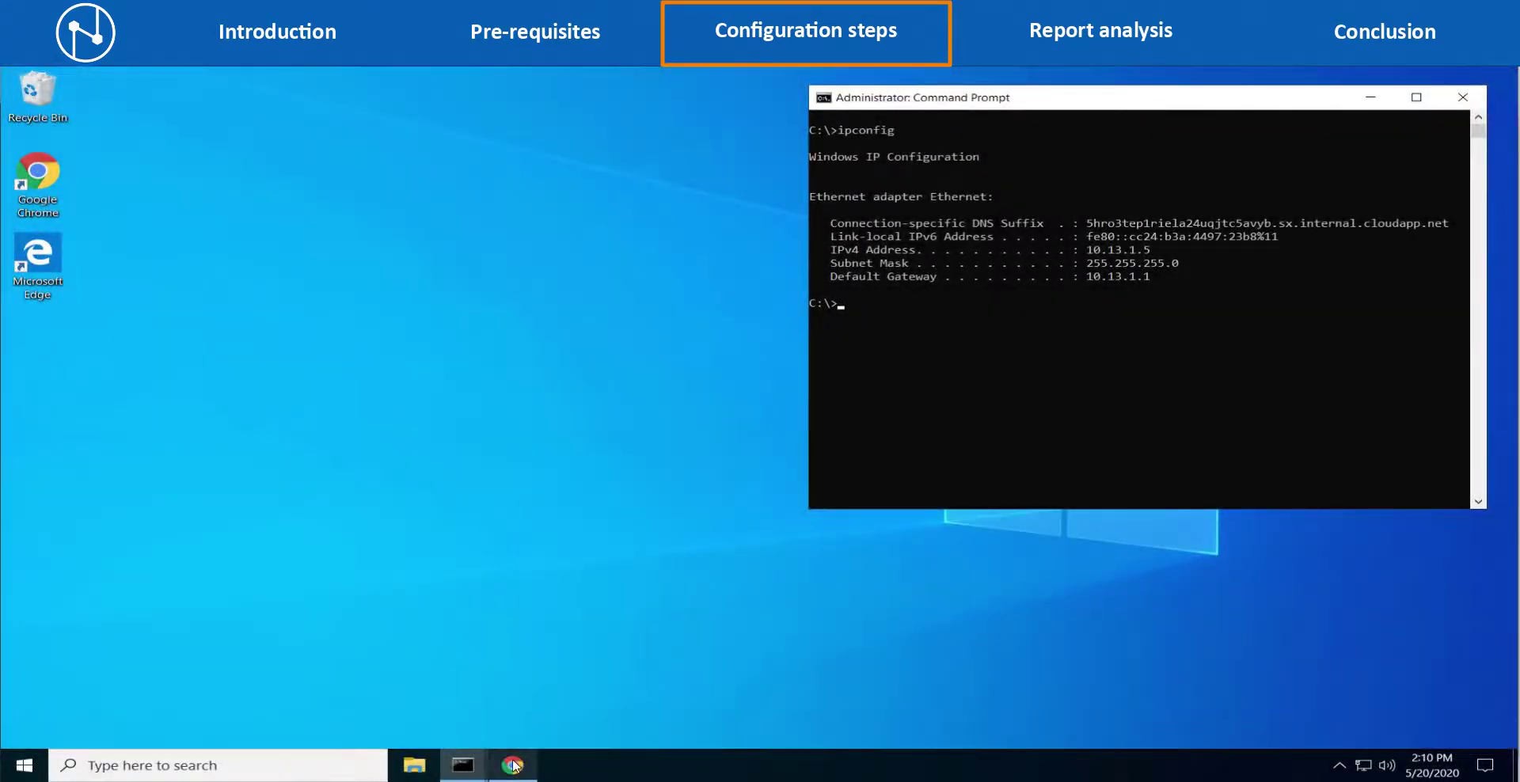
# Switch to Chrome on the LAN PC, refresh the payloads on the Sandstorm Tests page and download the Call Home payload.
pyautogui.click(513, 765)
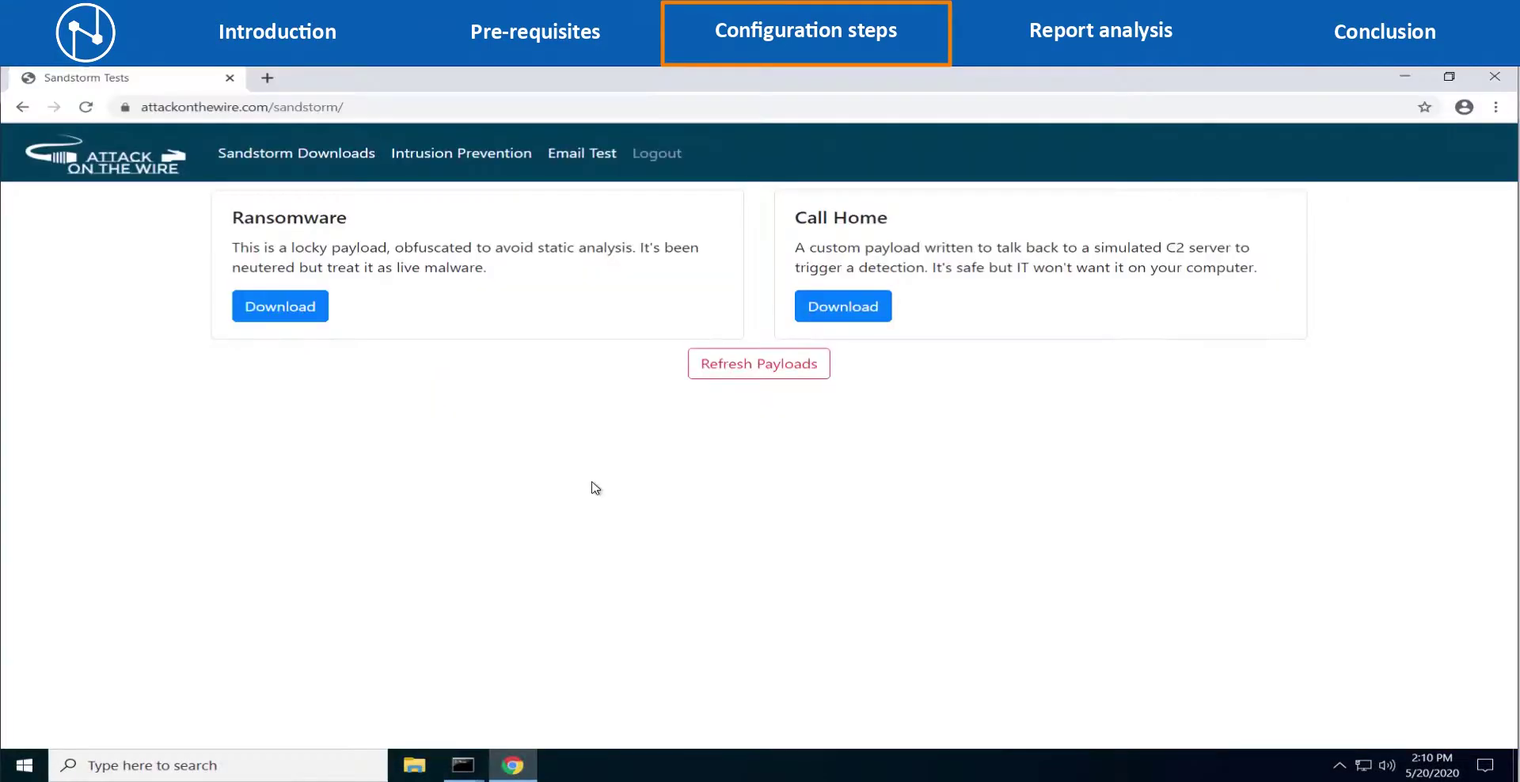
pyautogui.click(731, 369)
pyautogui.click(846, 311)
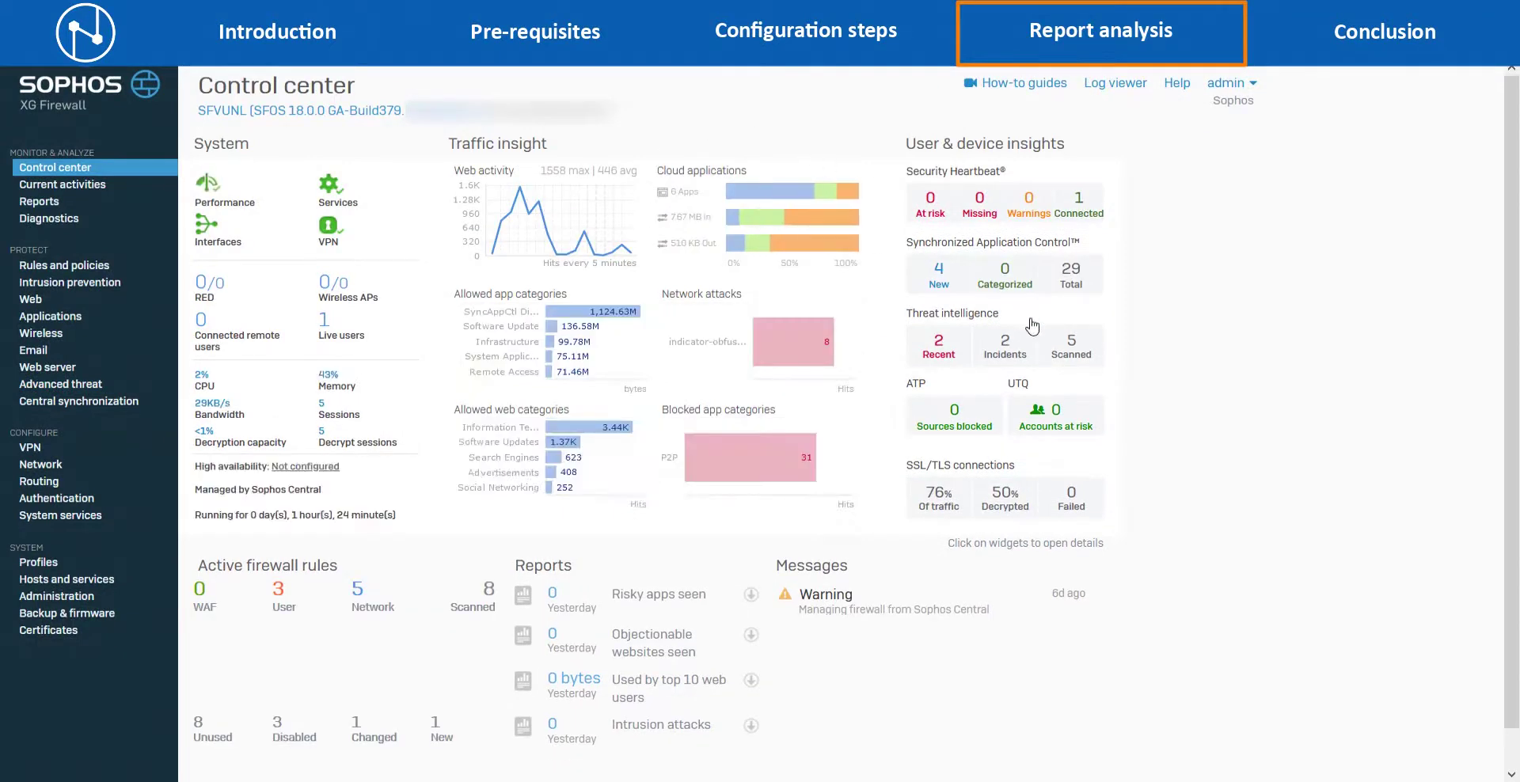
# Open the scanned files under Threat intelligence from the Control center and expand the details of the most recent executable.
pyautogui.click(1076, 352)
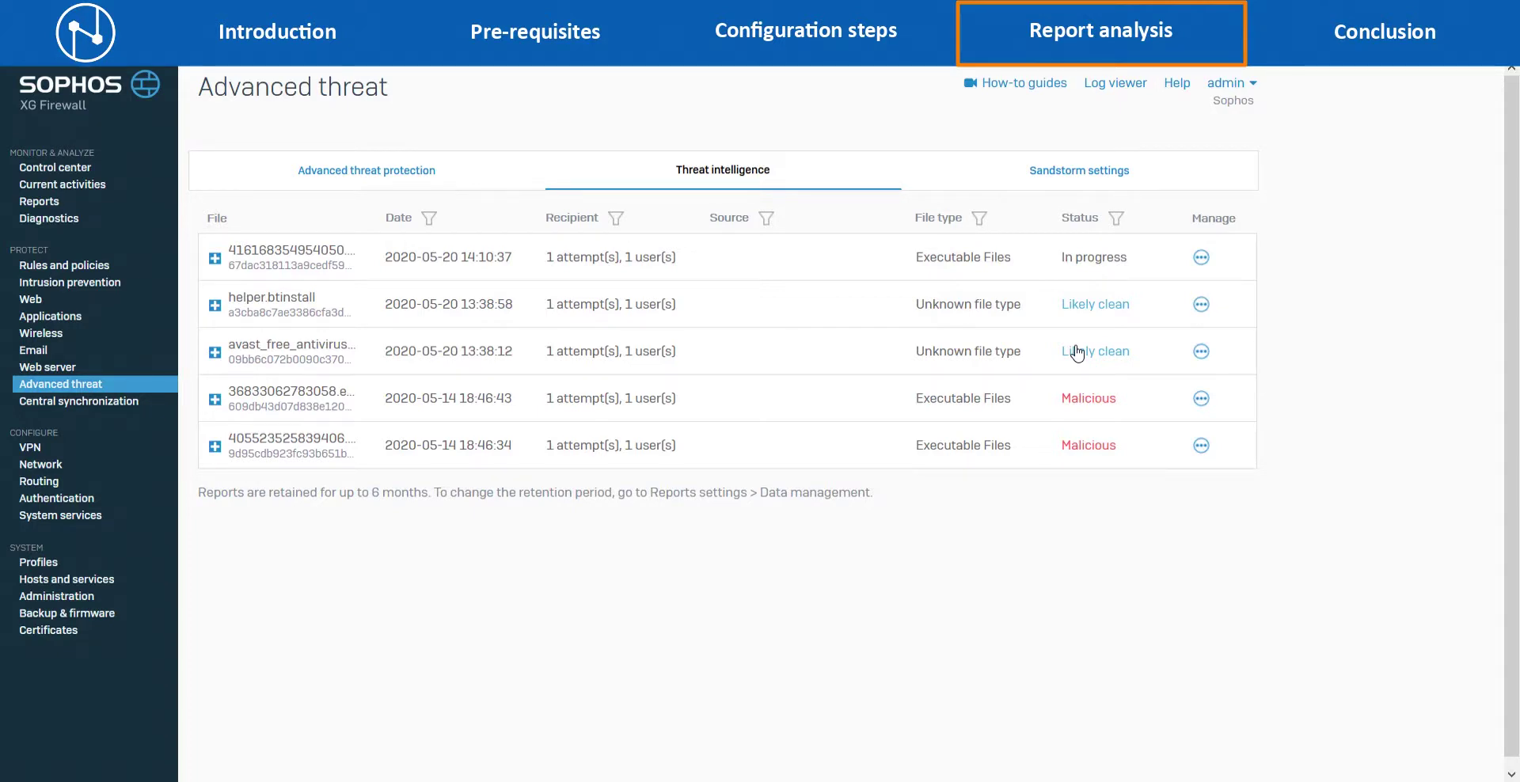
pyautogui.click(214, 258)
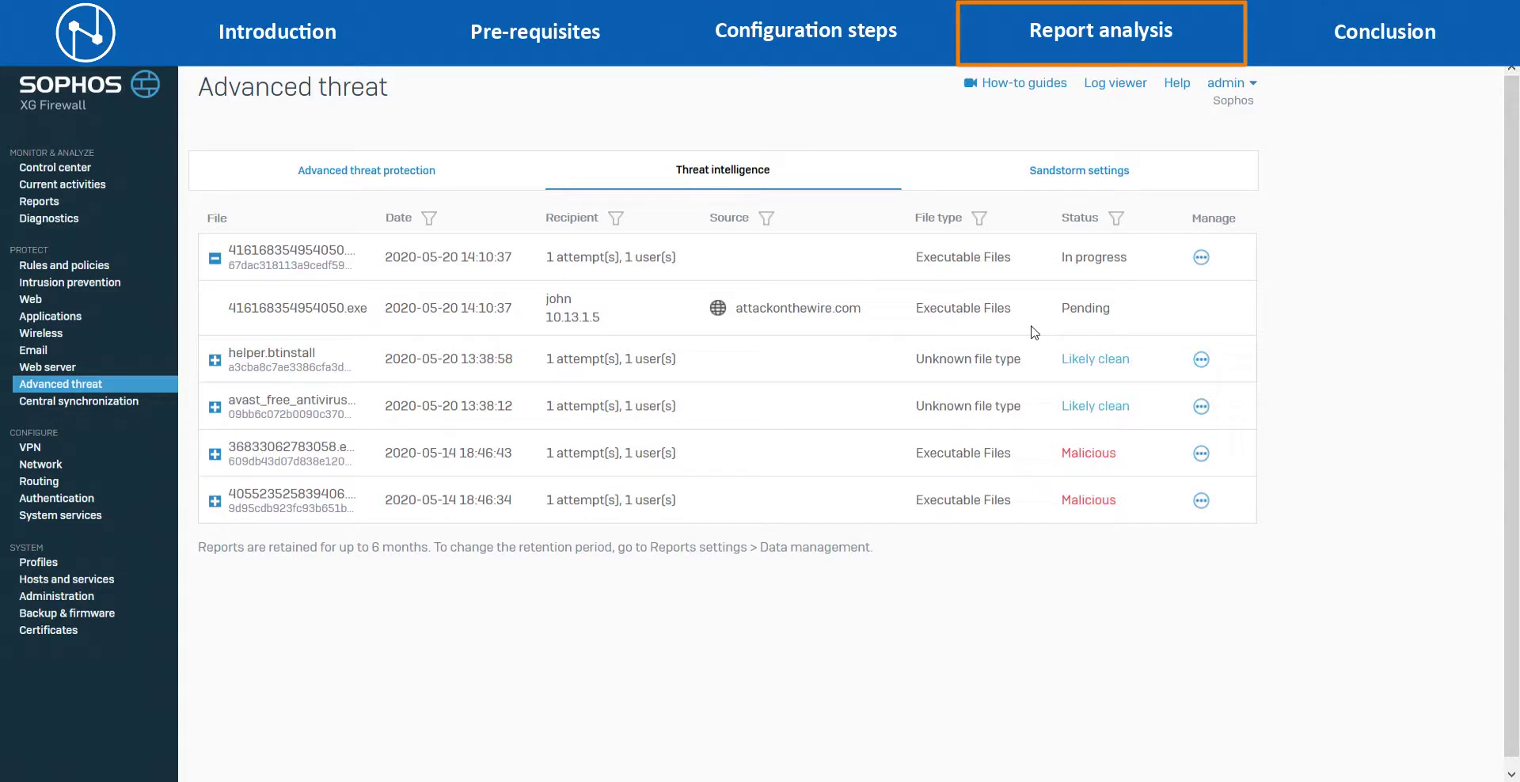
# Review the file type and status options available for filtering the threat intelligence list, without applying a filter.
pyautogui.click(980, 218)
pyautogui.click(752, 408)
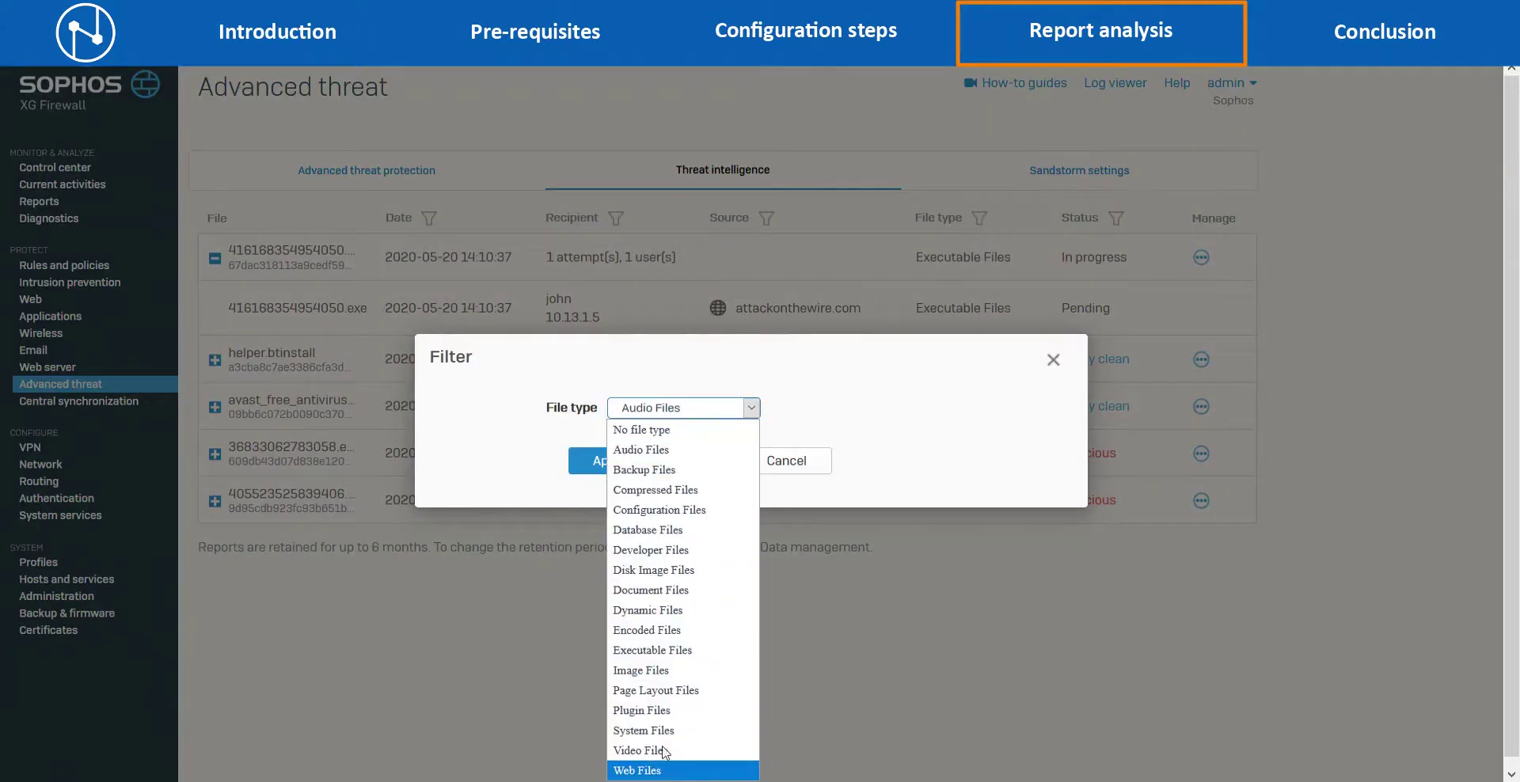
pyautogui.click(681, 408)
pyautogui.click(788, 461)
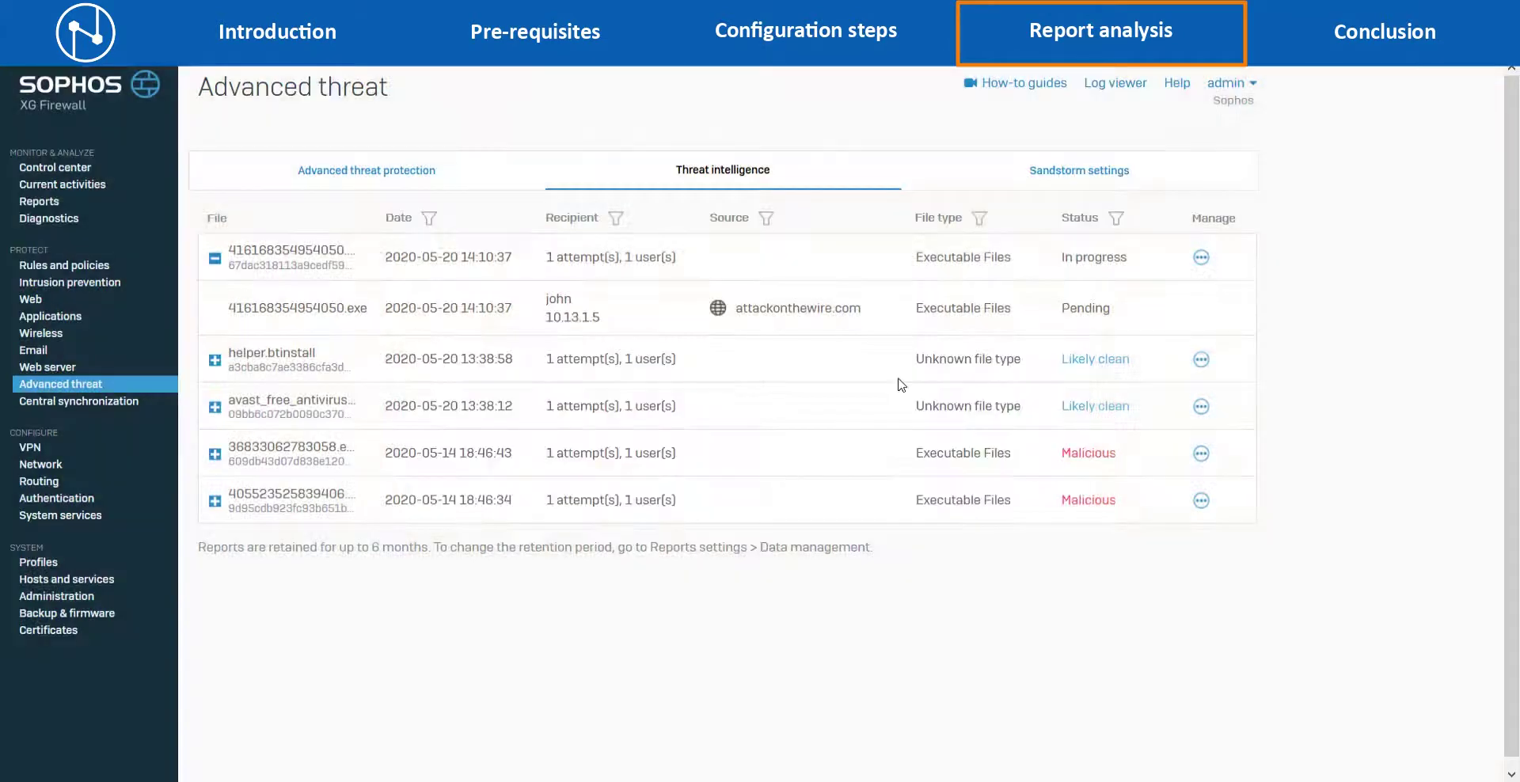
pyautogui.click(1116, 218)
pyautogui.click(741, 407)
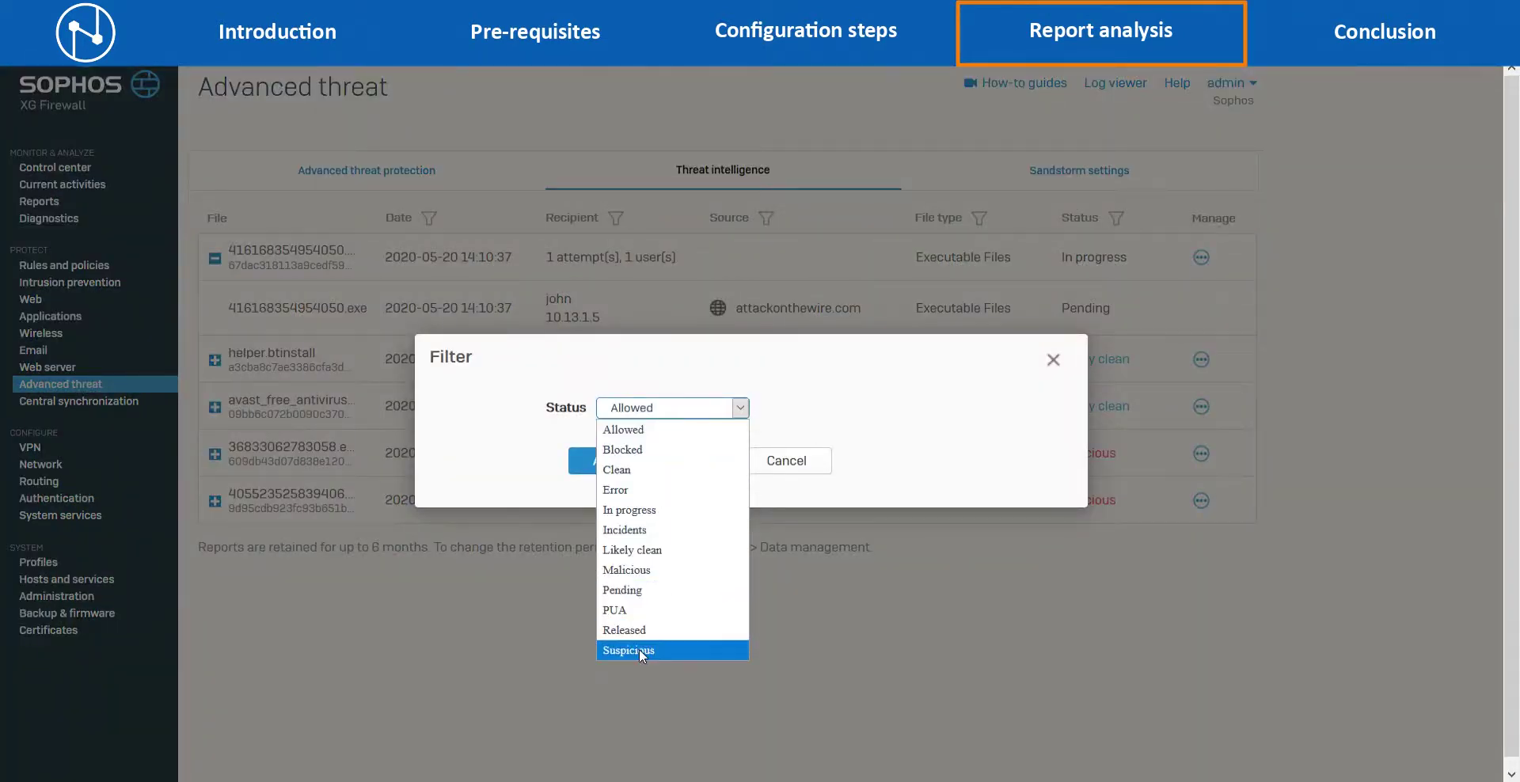
pyautogui.click(624, 430)
pyautogui.click(770, 469)
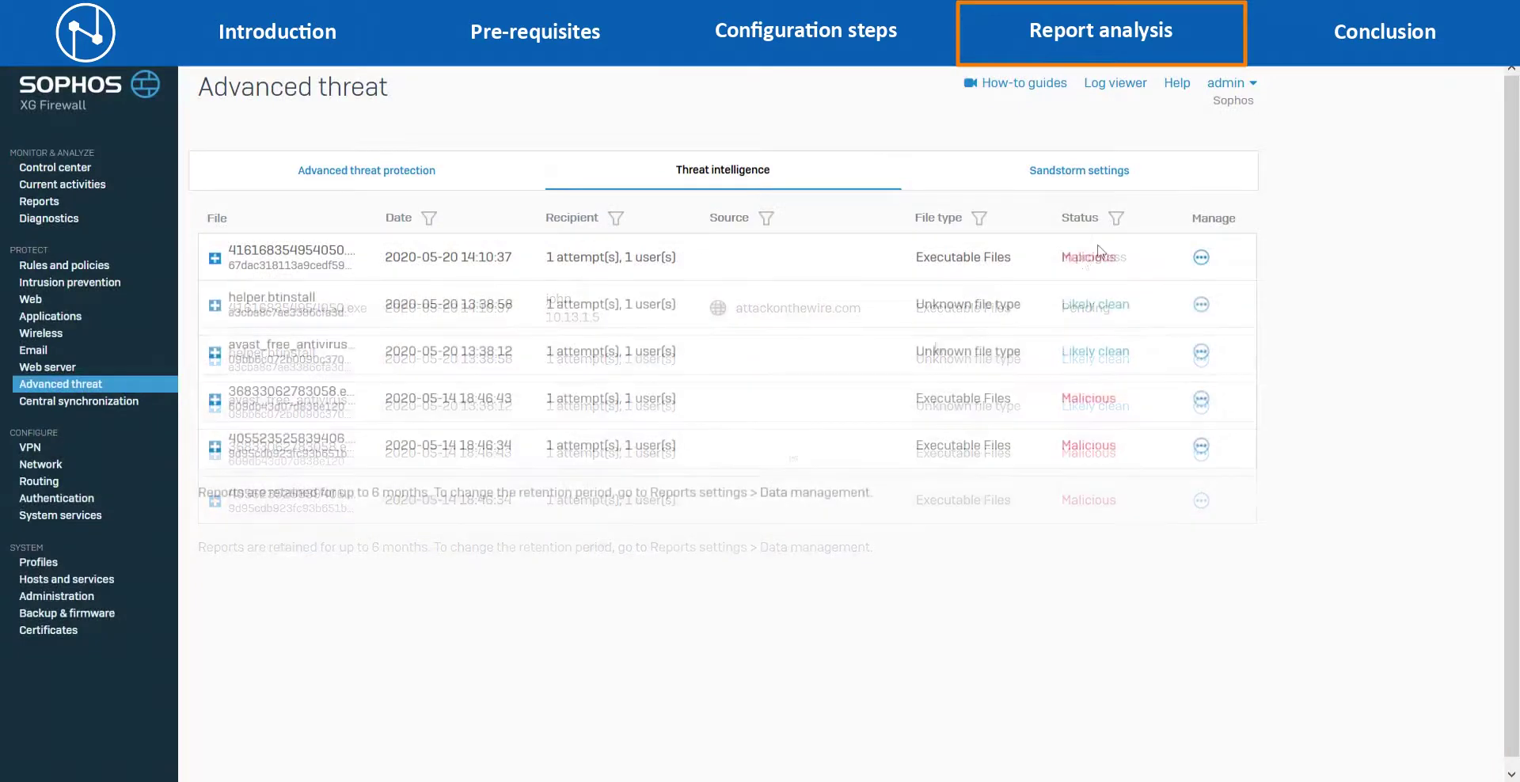
# Open the full analysis report from the verdict of the most recent executable and expand its source details.
pyautogui.click(1086, 258)
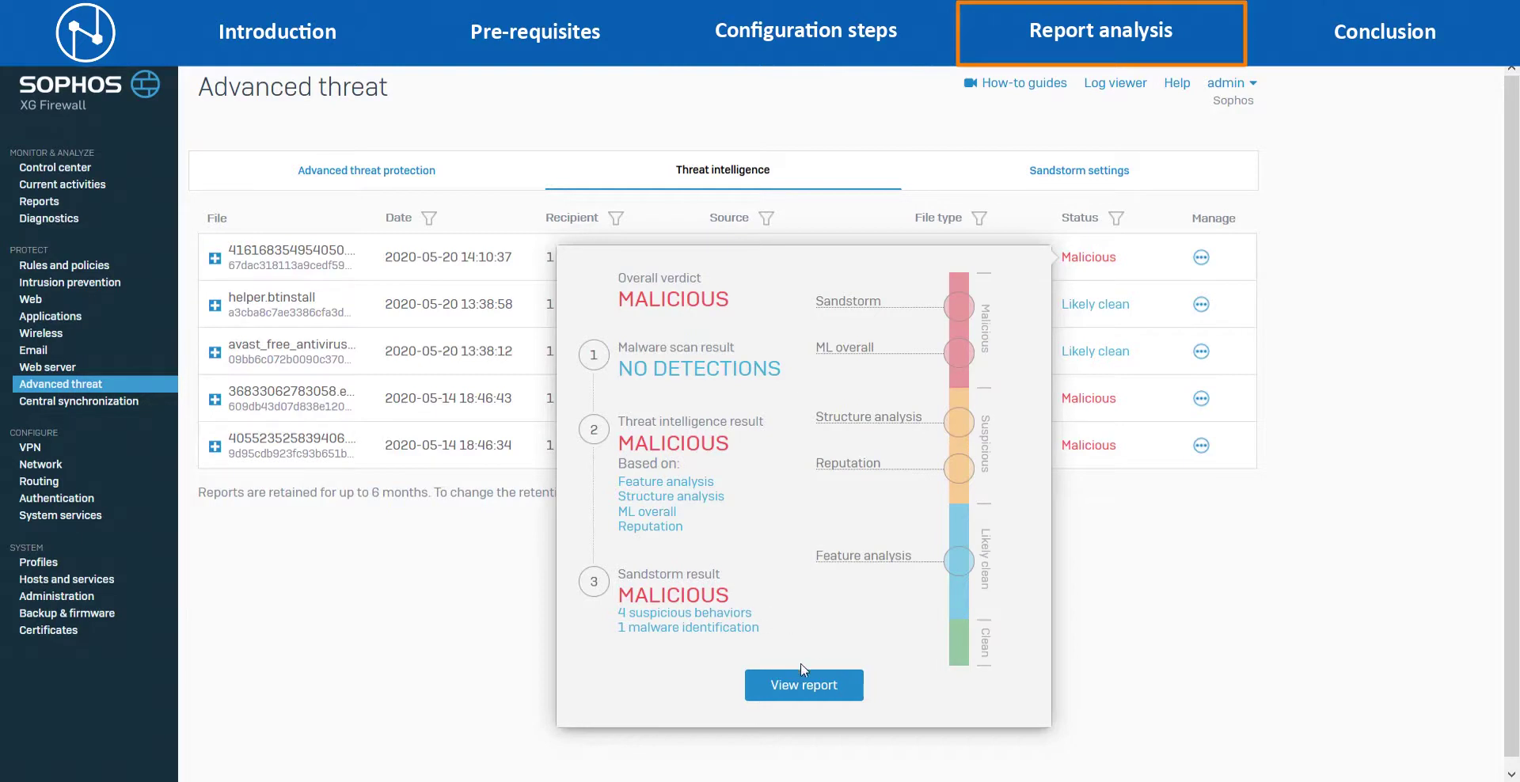
pyautogui.click(799, 691)
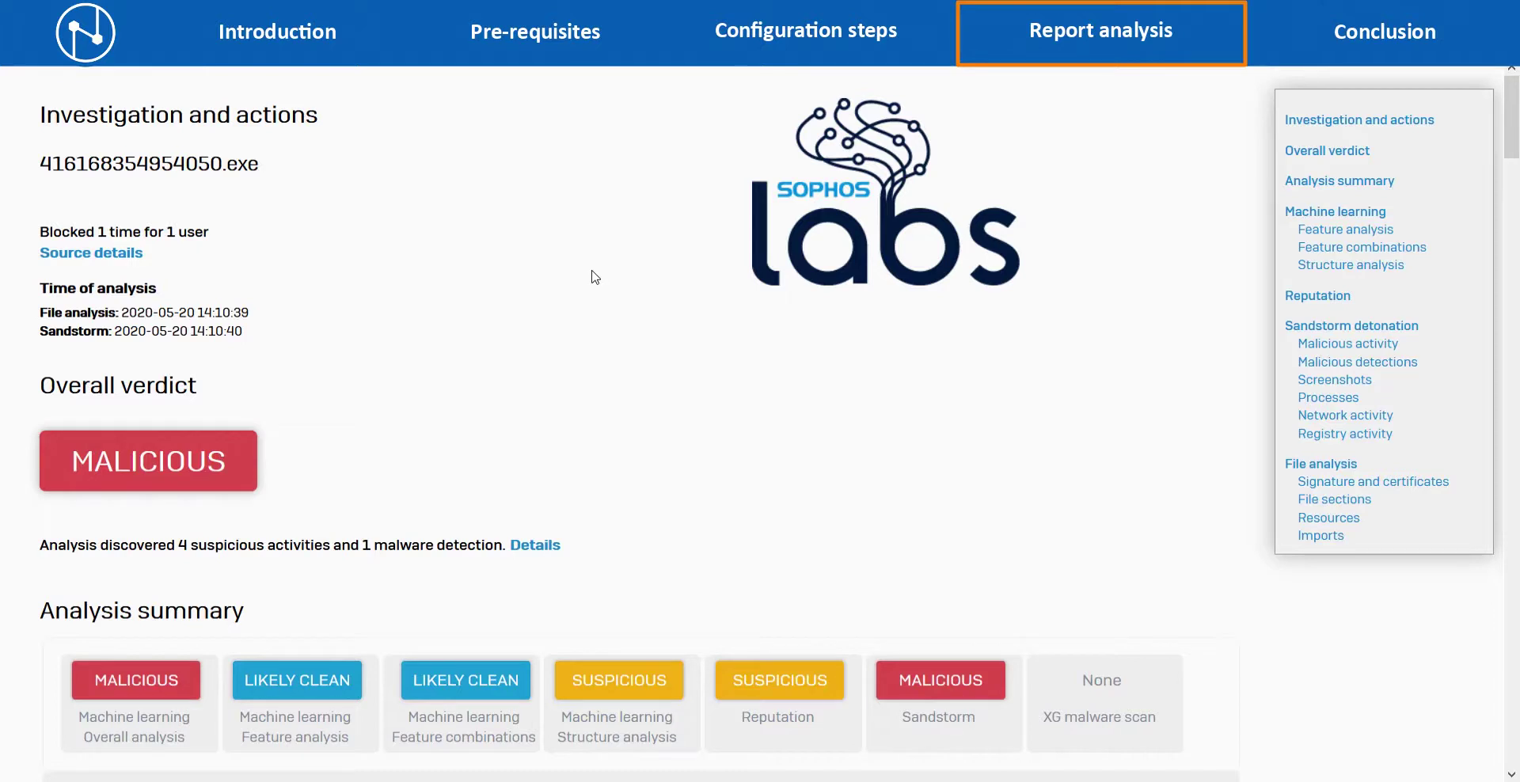
pyautogui.click(102, 254)
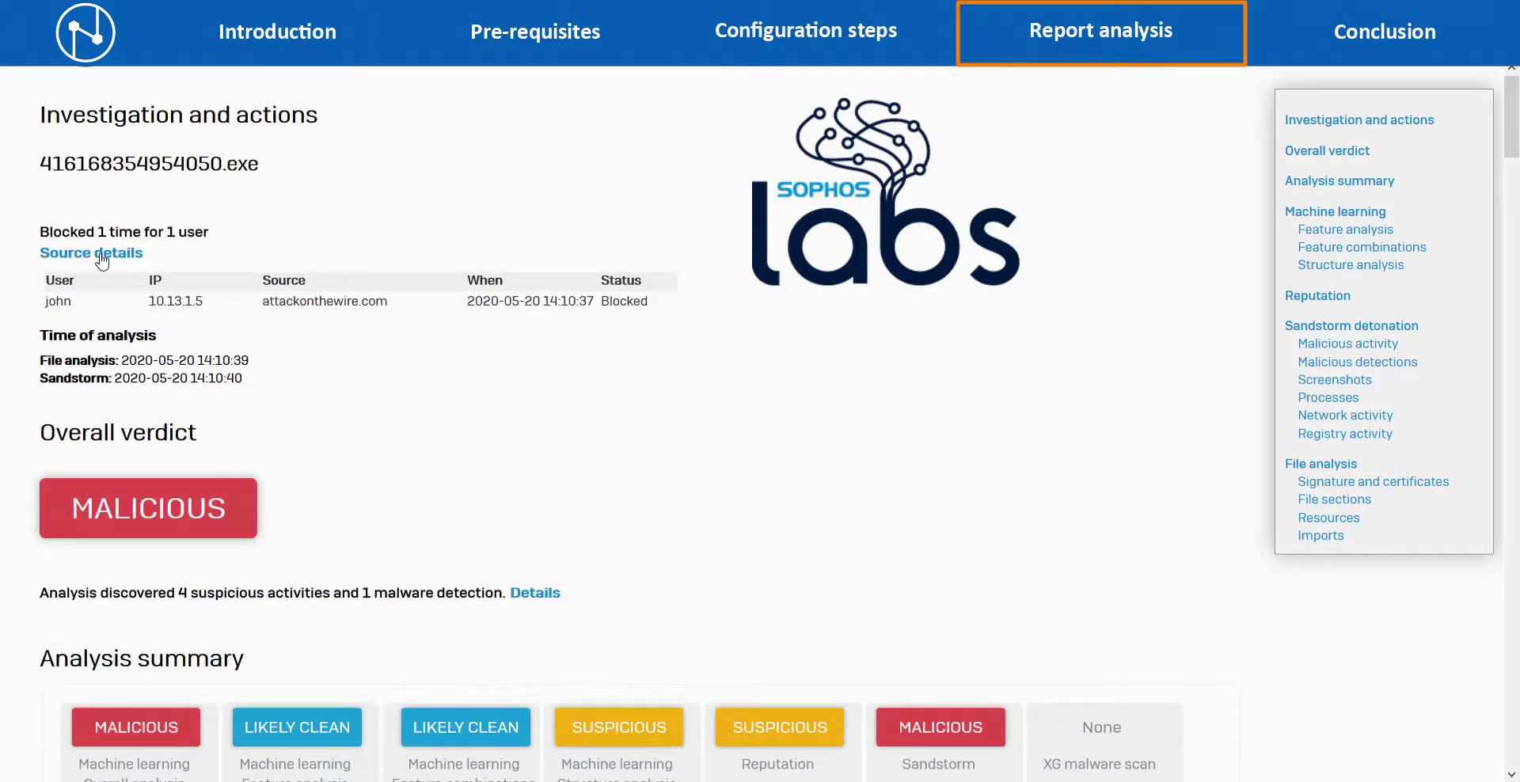